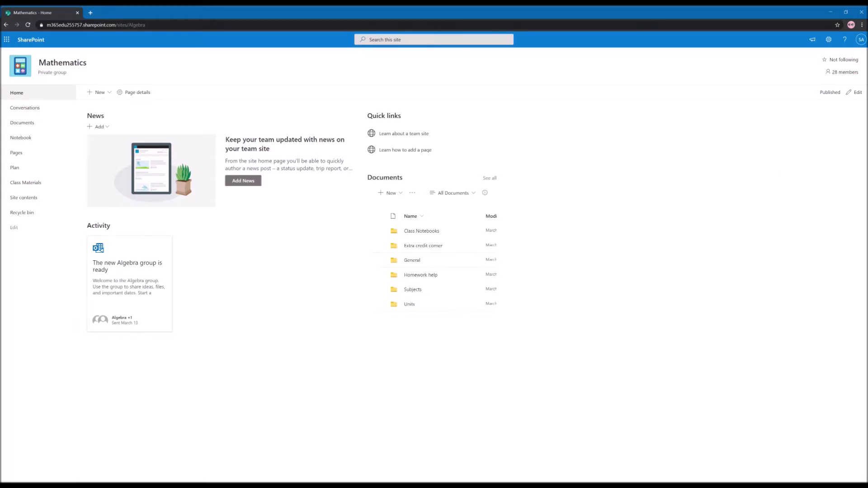
Step: Activate the Spaces (Preview) feature under Manage site features in the Mathematics site settings
{"action": "left_click", "coordinate": [828, 40]}
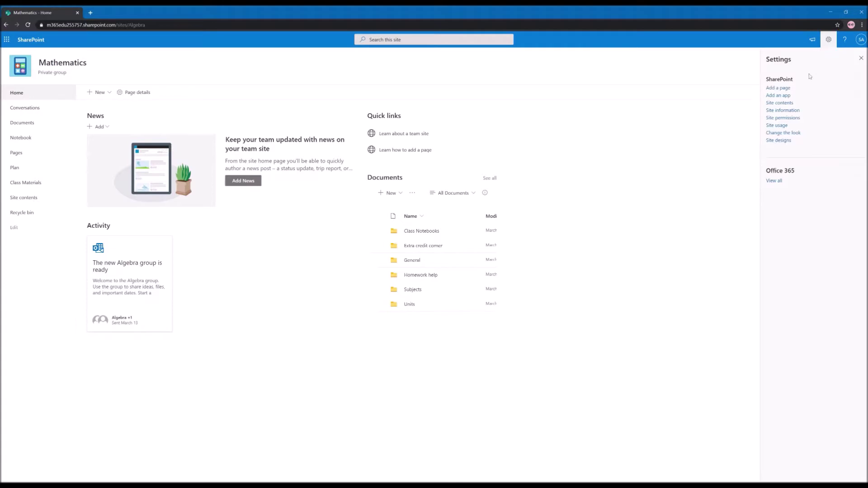
{"action": "left_click", "coordinate": [794, 112]}
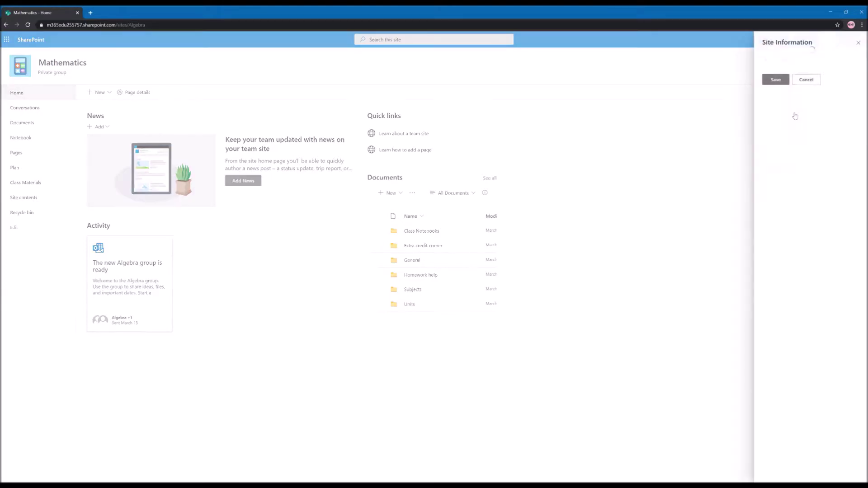
{"action": "left_click", "coordinate": [781, 221]}
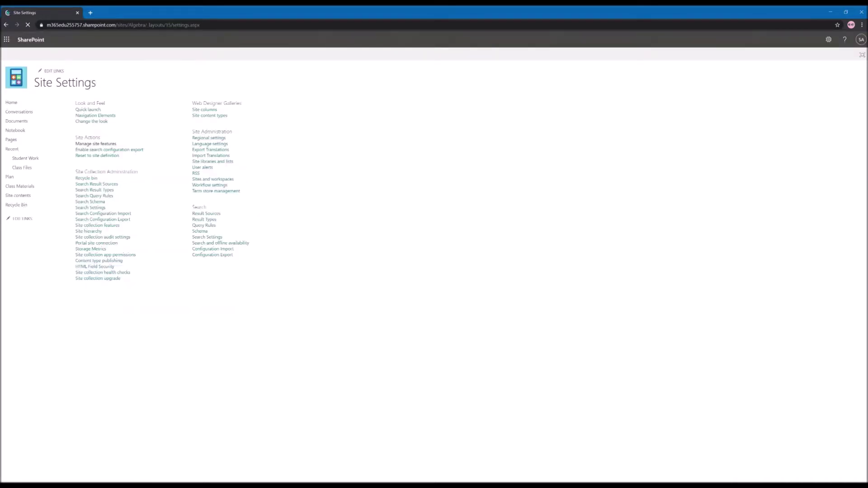
{"action": "left_click", "coordinate": [110, 144]}
{"action": "scroll", "coordinate": [184, 203], "scroll_direction": "down", "scroll_amount": 10}
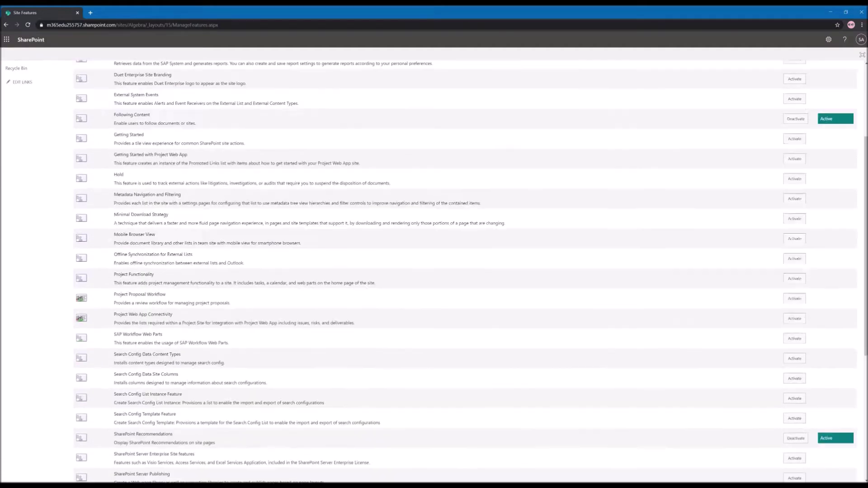
{"action": "scroll", "coordinate": [183, 203], "scroll_direction": "down", "scroll_amount": 2}
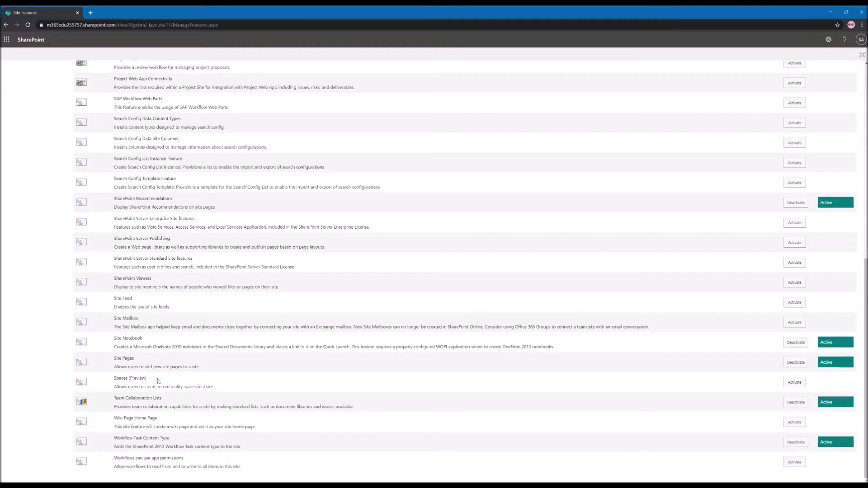
{"action": "left_click", "coordinate": [795, 386]}
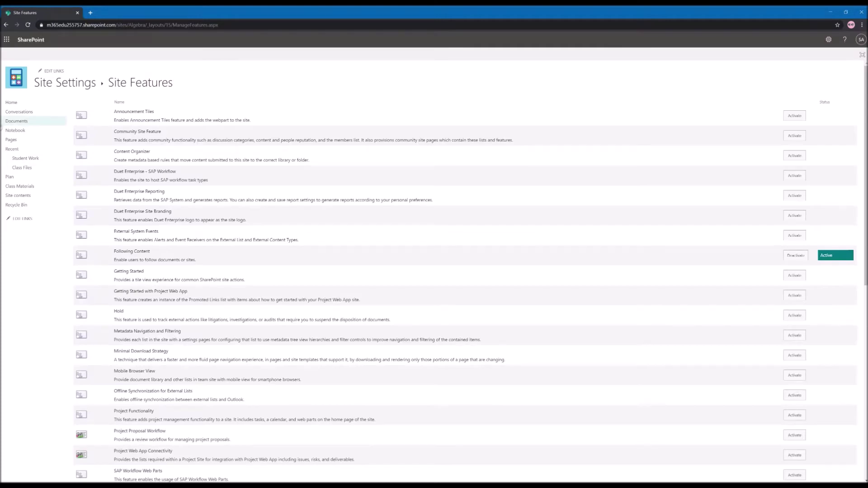
Step: From the Mathematics home page, create a Gallery-structure space named 'Geometric Solids'
{"action": "left_click", "coordinate": [11, 103]}
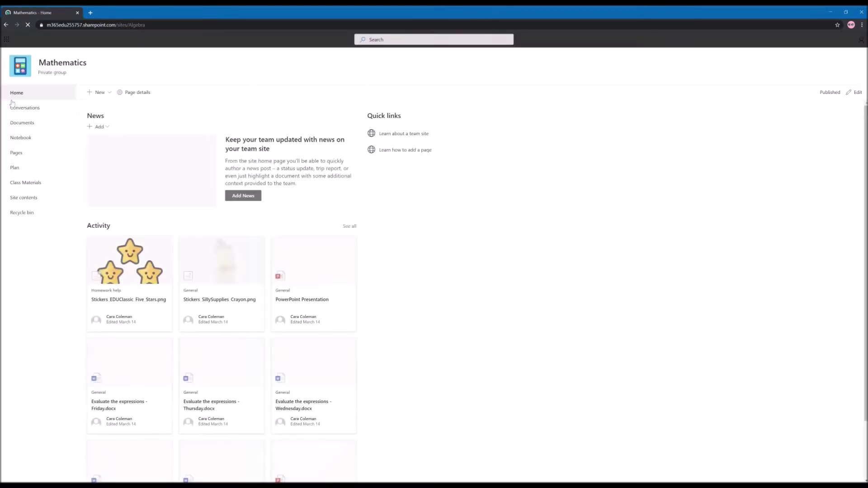
{"action": "left_click", "coordinate": [111, 95]}
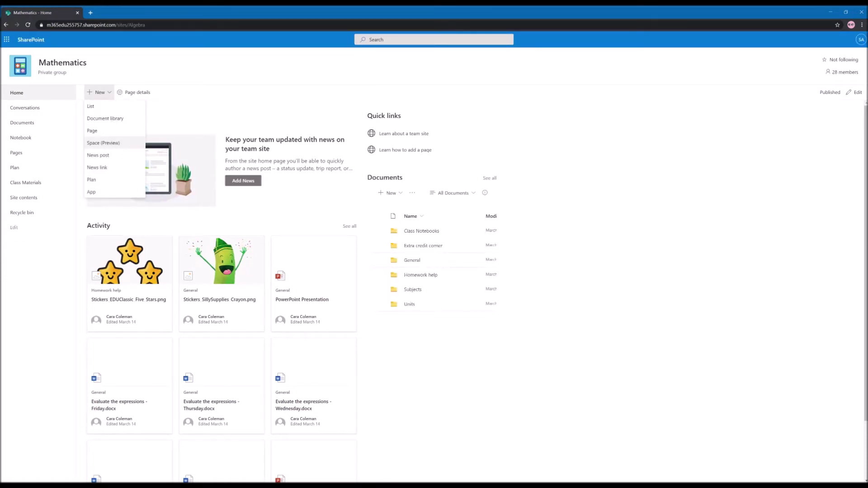
{"action": "left_click", "coordinate": [116, 143]}
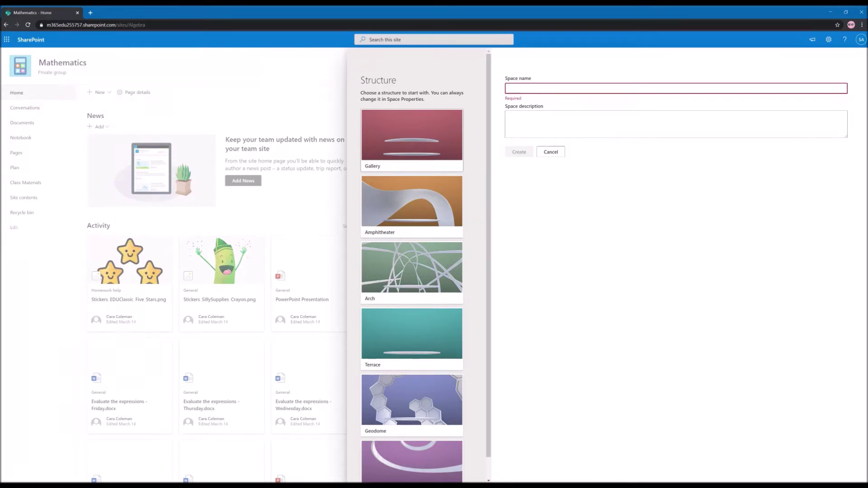
{"action": "type", "text": "Ge"}
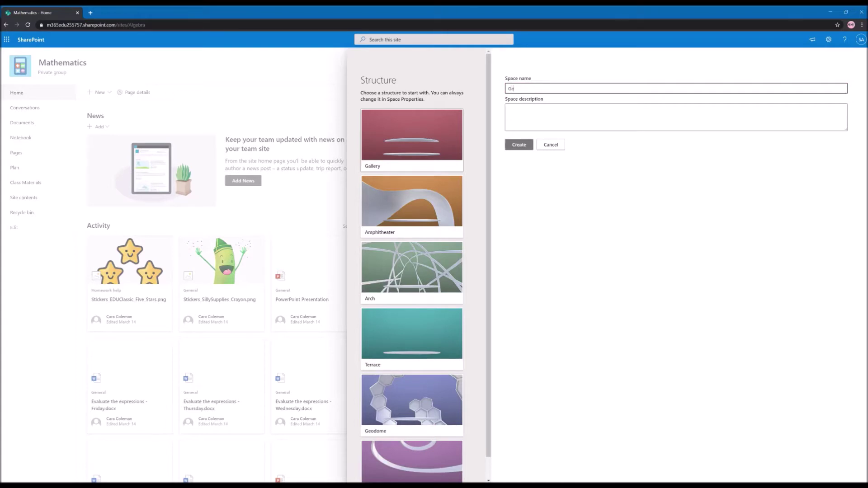
{"action": "type", "text": "ometric Solids"}
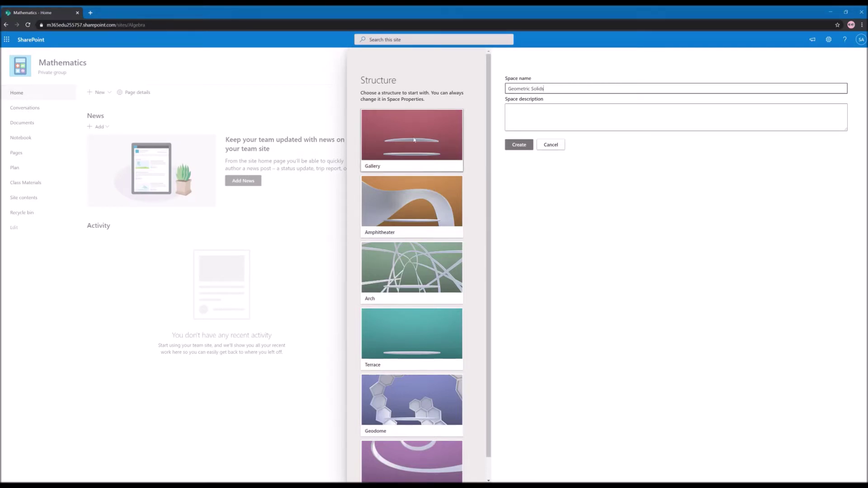
{"action": "left_click", "coordinate": [519, 146]}
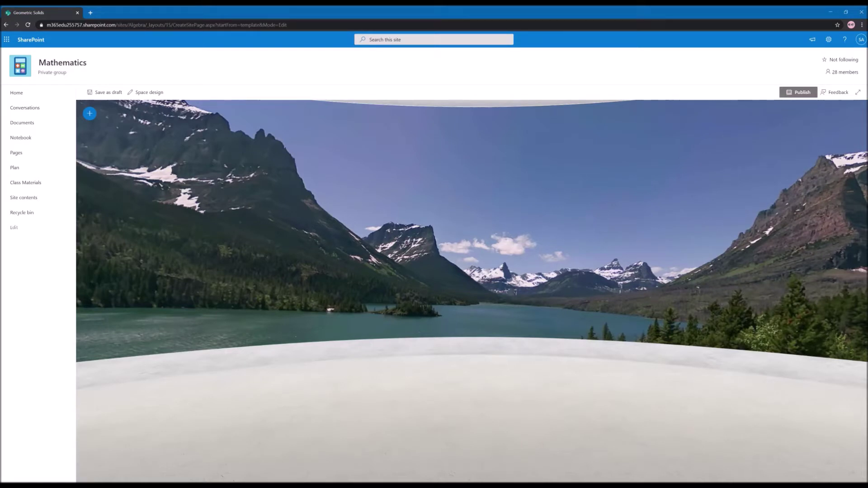
Step: In Space design, replace the mountain backdrop with a solid green background colour (20d400)
{"action": "left_click", "coordinate": [773, 92]}
{"action": "left_click", "coordinate": [151, 94]}
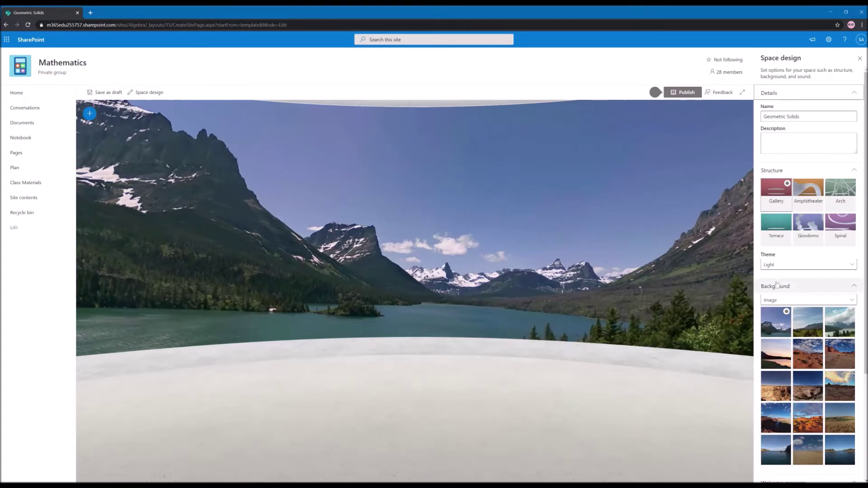
{"action": "scroll", "coordinate": [834, 346], "scroll_direction": "down", "scroll_amount": 2}
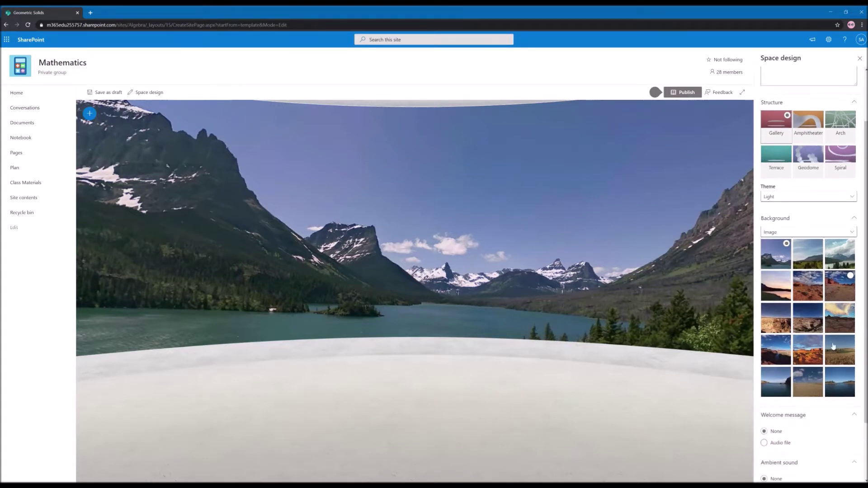
{"action": "left_click", "coordinate": [839, 234]}
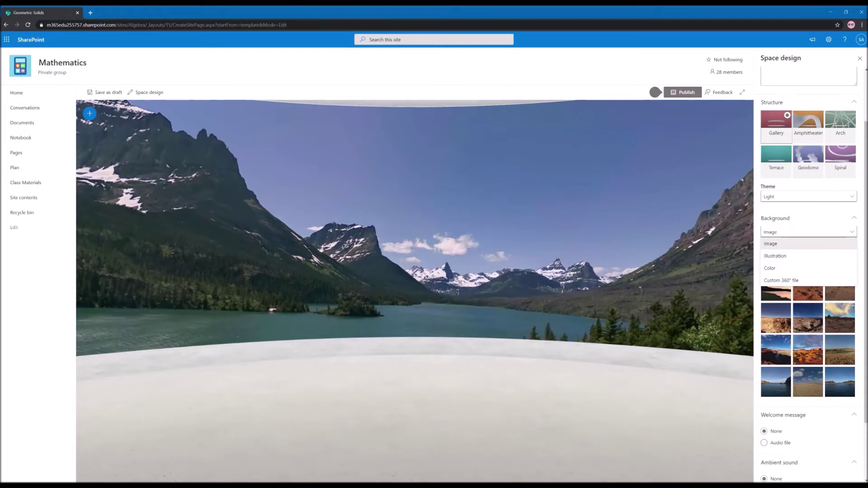
{"action": "left_click", "coordinate": [827, 269]}
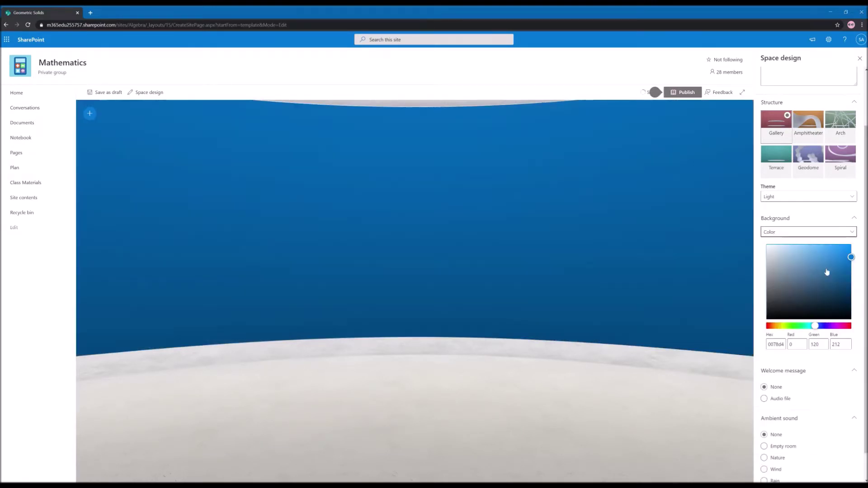
{"action": "left_click", "coordinate": [793, 326]}
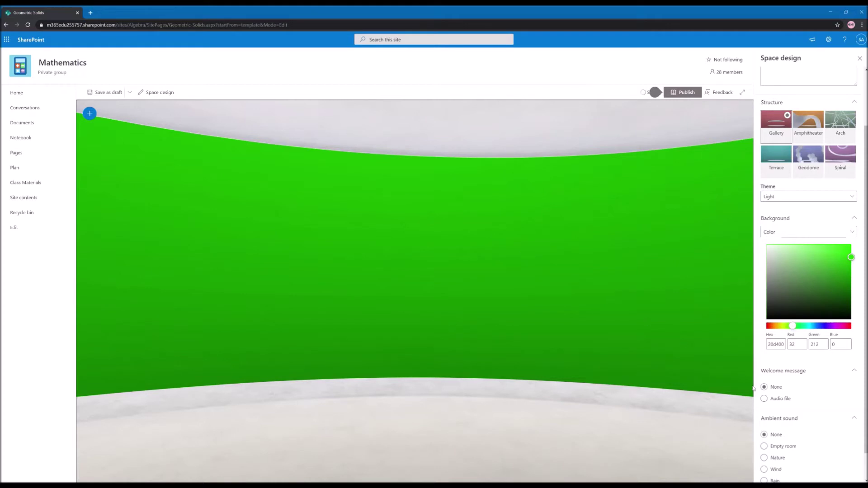
{"action": "scroll", "coordinate": [754, 389], "scroll_direction": "down", "scroll_amount": 1}
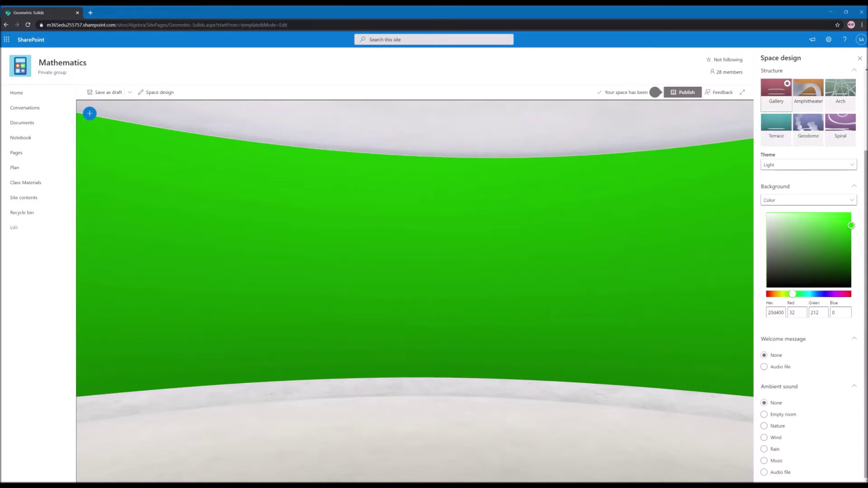
{"action": "left_click", "coordinate": [859, 58]}
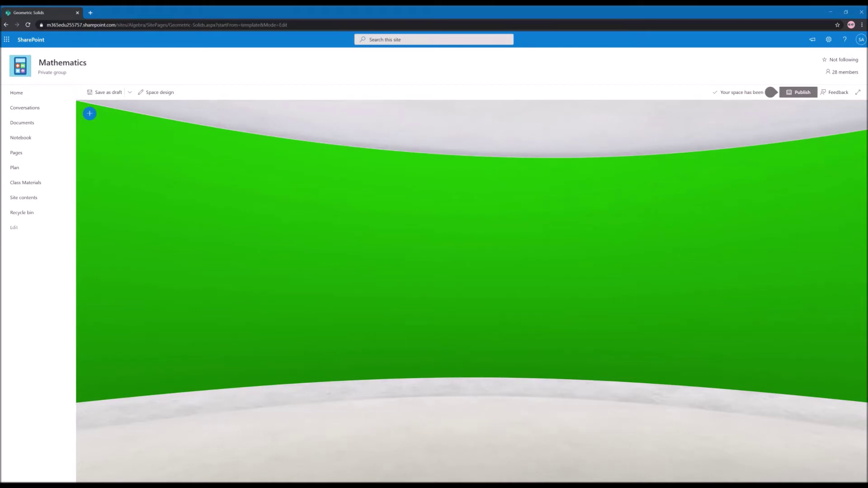
{"action": "left_click", "coordinate": [95, 117]}
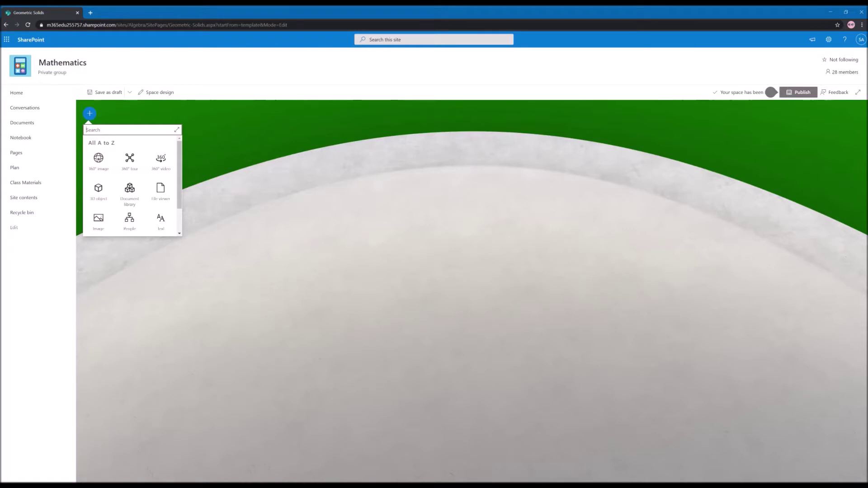
Step: Place a 3D object at the scene centre and insert the red cube from the 3D Shapes catalog
{"action": "scroll", "coordinate": [178, 191], "scroll_direction": "down", "scroll_amount": 1}
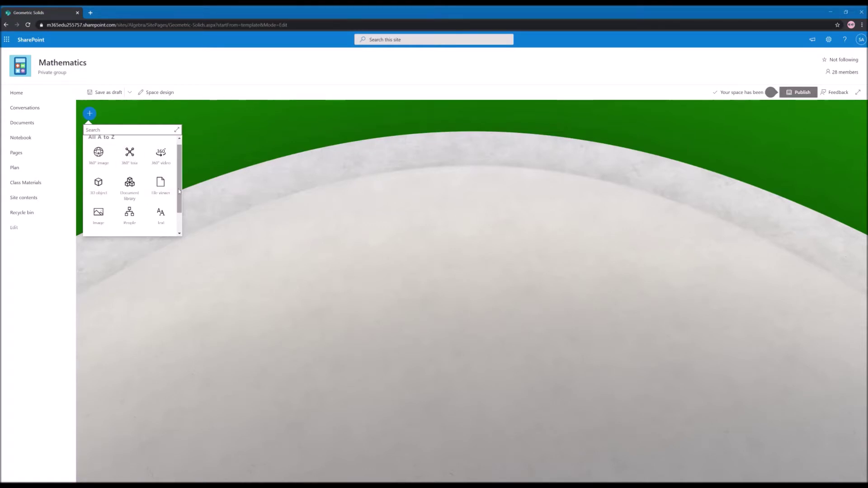
{"action": "scroll", "coordinate": [179, 191], "scroll_direction": "down", "scroll_amount": 1}
{"action": "left_click", "coordinate": [99, 159]}
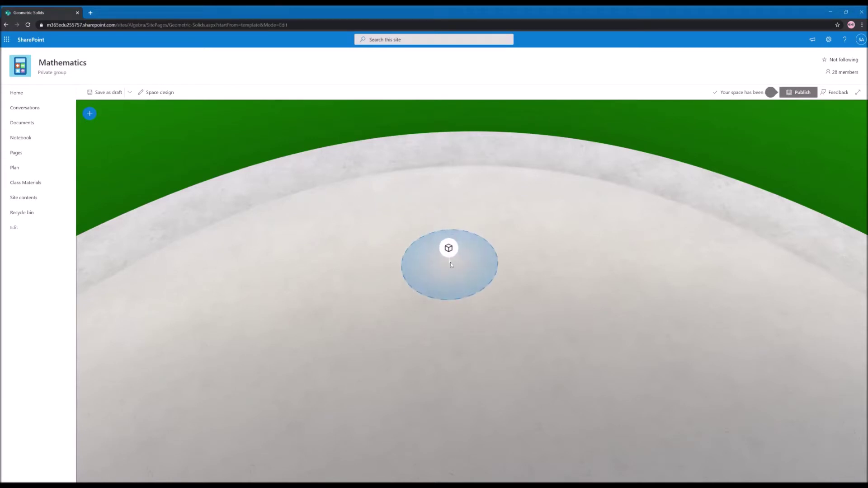
{"action": "left_click", "coordinate": [462, 254]}
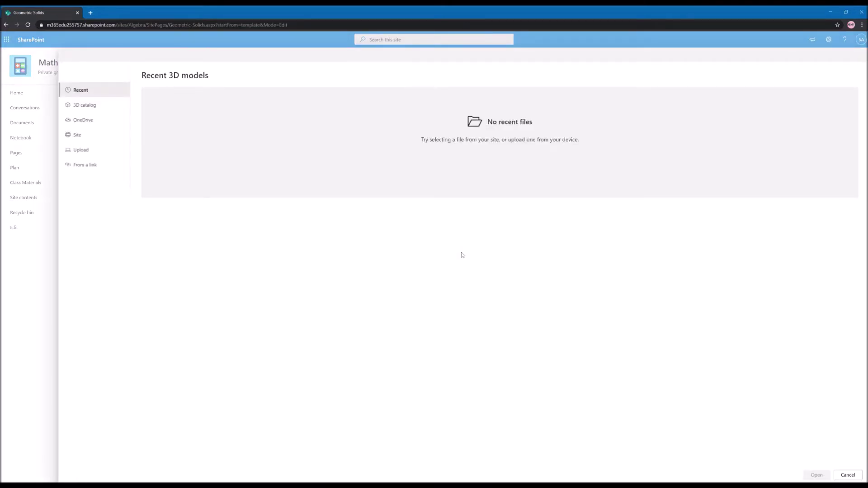
{"action": "left_click", "coordinate": [95, 108]}
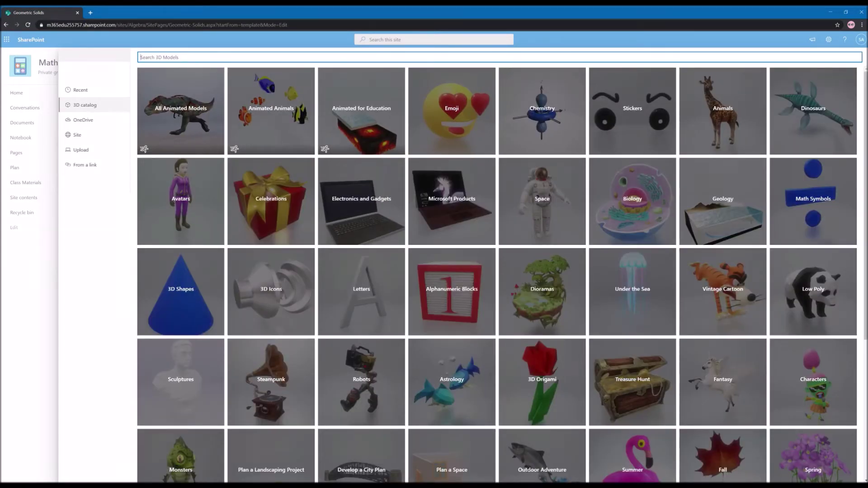
{"action": "scroll", "coordinate": [368, 217], "scroll_direction": "down", "scroll_amount": 2}
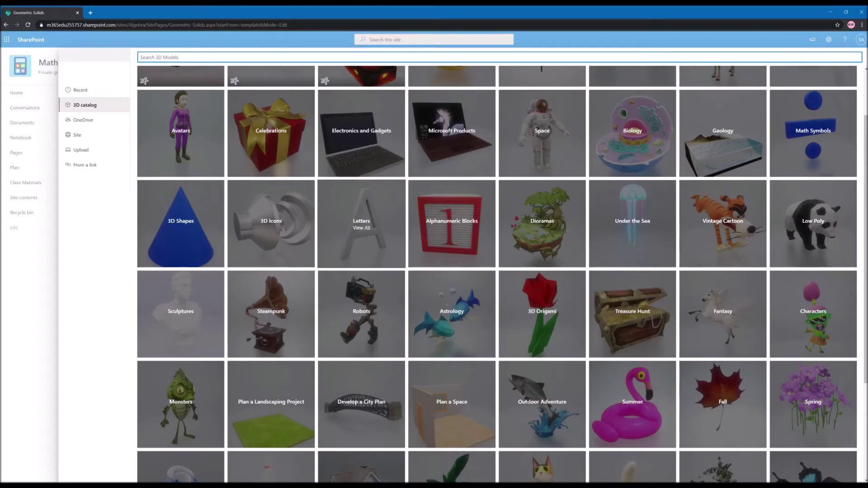
{"action": "left_click", "coordinate": [204, 251]}
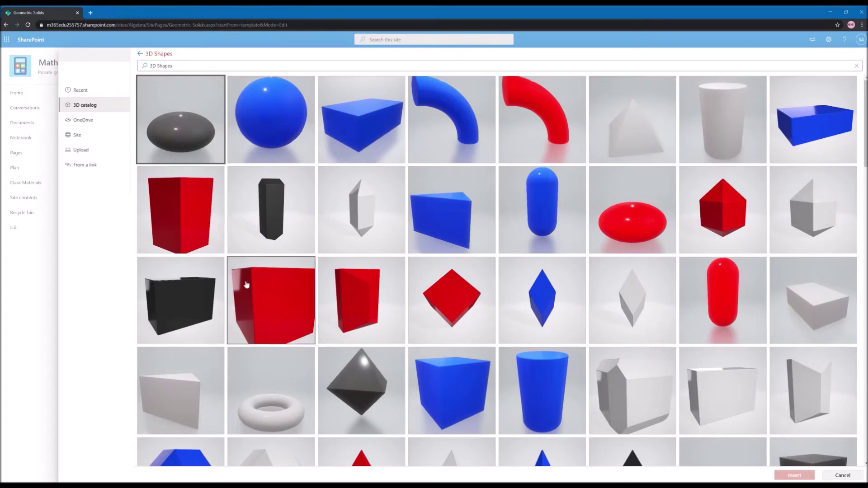
{"action": "left_click", "coordinate": [264, 307]}
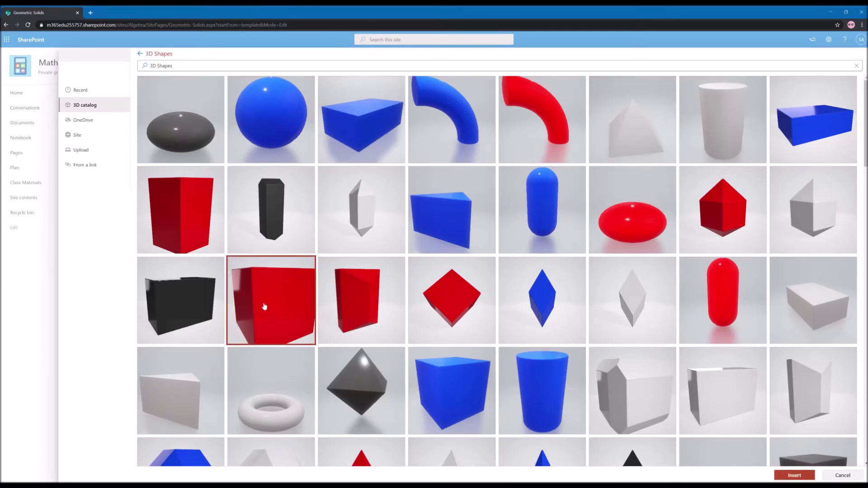
{"action": "left_click", "coordinate": [795, 475]}
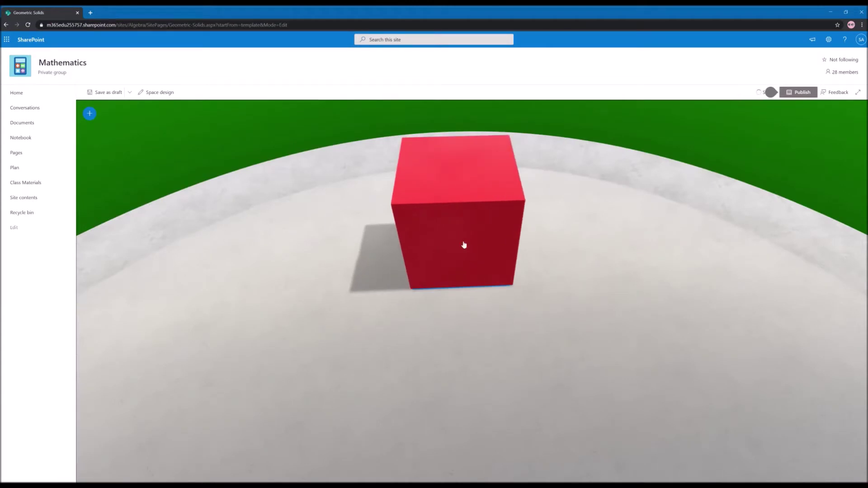
Step: Drag the red cube toward the front of the scene, tilting the view to frame it
{"action": "left_click_drag", "start_coordinate": [465, 244], "coordinate": [469, 310]}
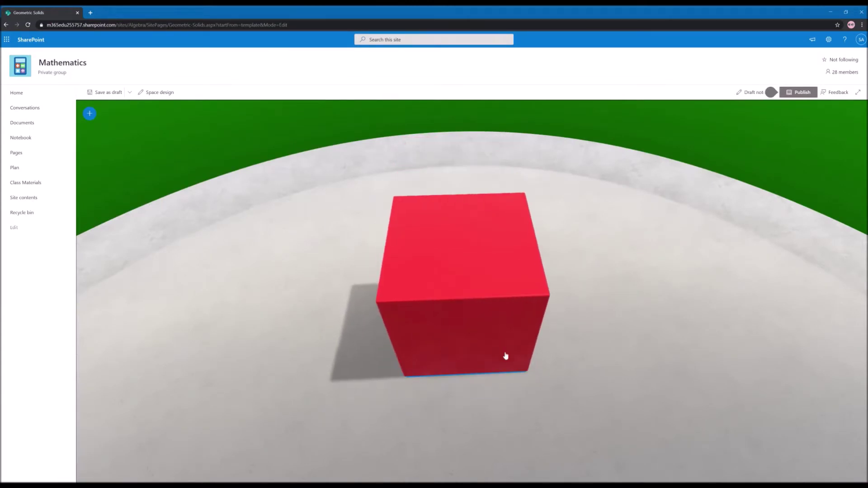
{"action": "left_click_drag", "start_coordinate": [590, 305], "coordinate": [598, 434]}
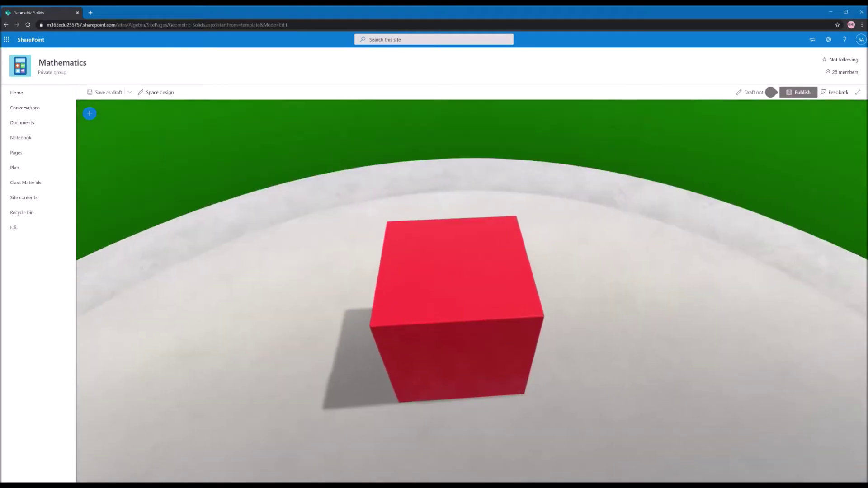
{"action": "left_click_drag", "start_coordinate": [592, 403], "coordinate": [592, 297]}
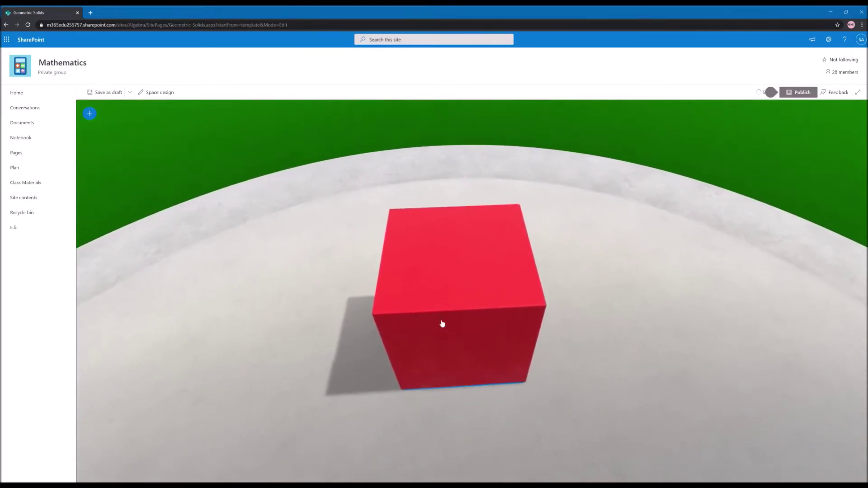
{"action": "mouse_move", "coordinate": [442, 324]}
{"action": "left_mouse_down"}
{"action": "mouse_move", "coordinate": [504, 306]}
{"action": "mouse_move", "coordinate": [430, 339]}
{"action": "mouse_move", "coordinate": [451, 334]}
{"action": "left_mouse_up"}
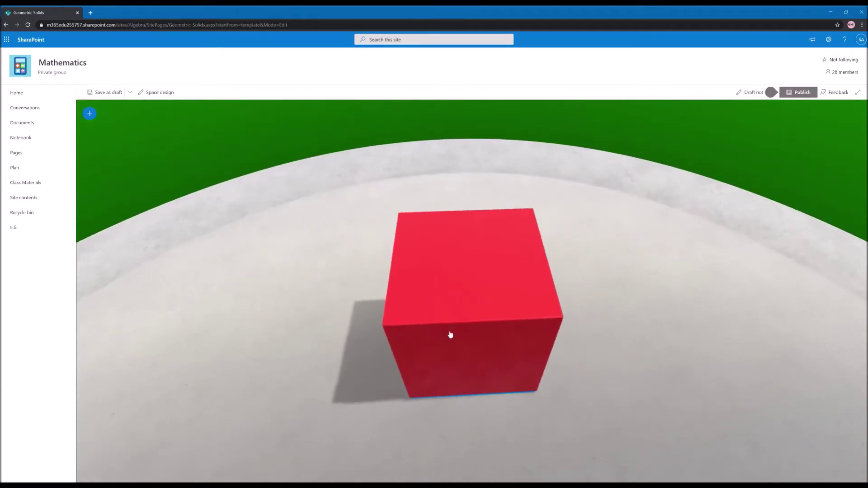
Step: Add a Text label reading 'Cube' in front of the cube and publish the space
{"action": "left_click", "coordinate": [89, 114]}
{"action": "left_click", "coordinate": [168, 228]}
{"action": "left_click", "coordinate": [471, 428]}
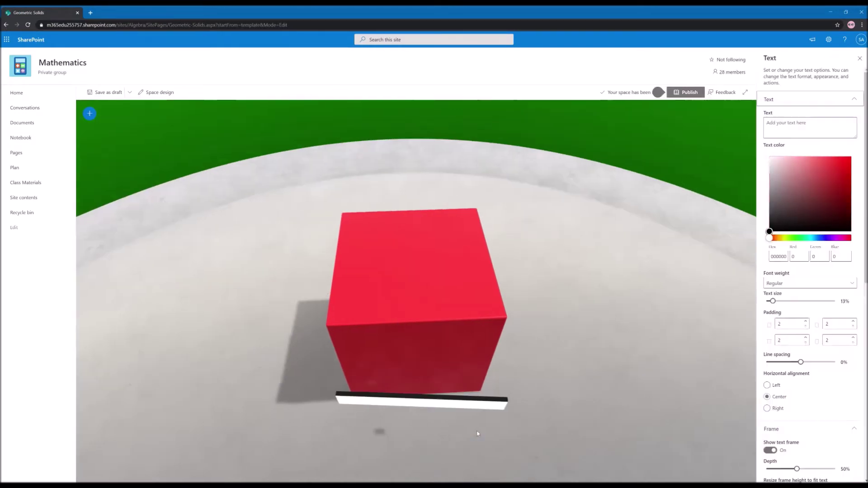
{"action": "left_click", "coordinate": [796, 135]}
{"action": "type", "text": "Cube"}
{"action": "left_click", "coordinate": [859, 58]}
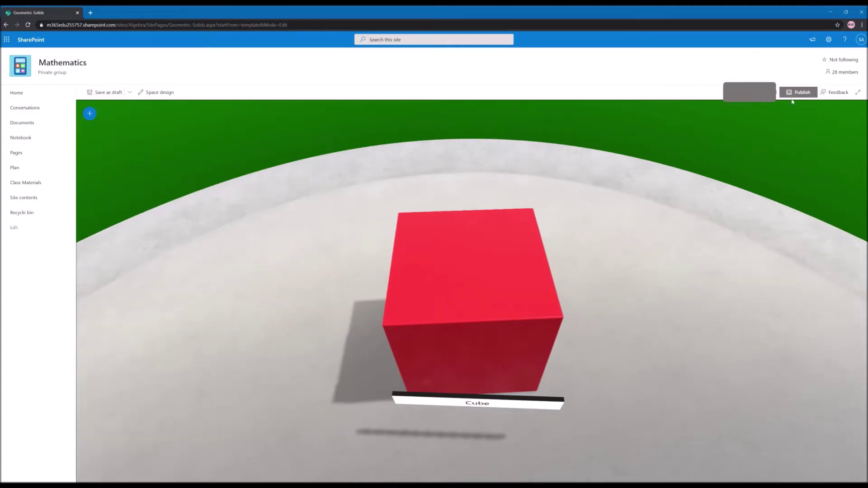
{"action": "left_click", "coordinate": [802, 92]}
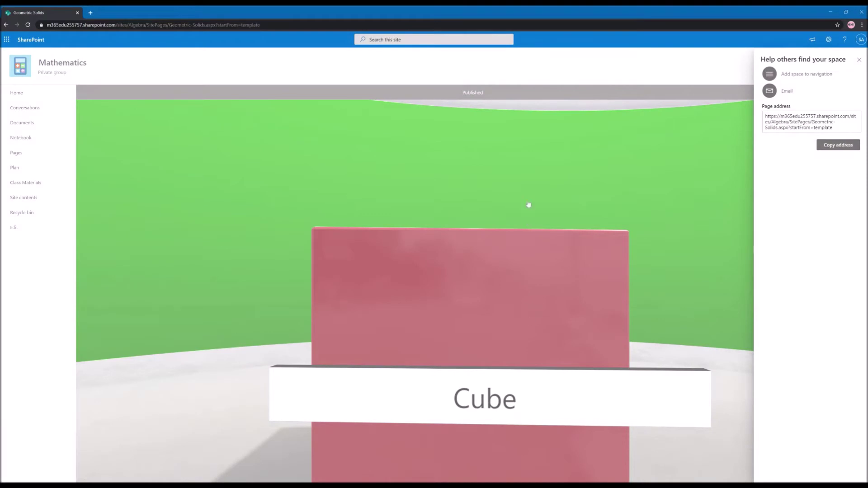
Step: Dismiss the sharing panel, orbit around the published cube, and return the space to edit mode
{"action": "left_click", "coordinate": [859, 60]}
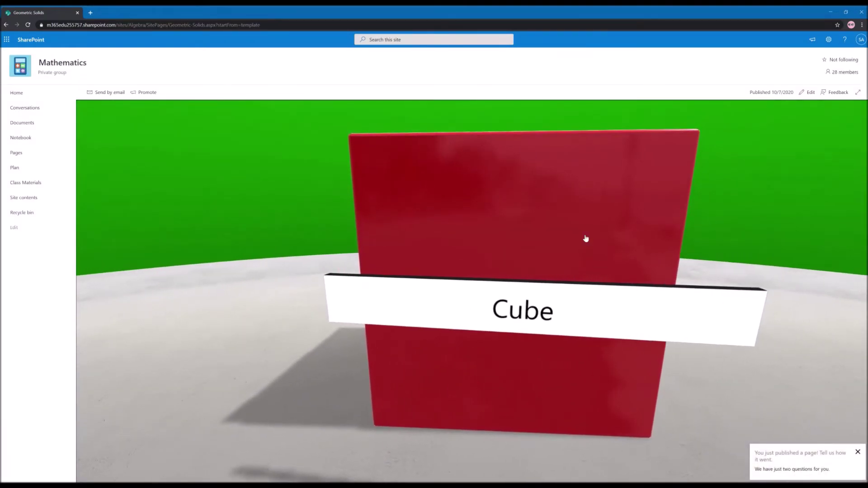
{"action": "left_click_drag", "start_coordinate": [585, 238], "coordinate": [640, 206]}
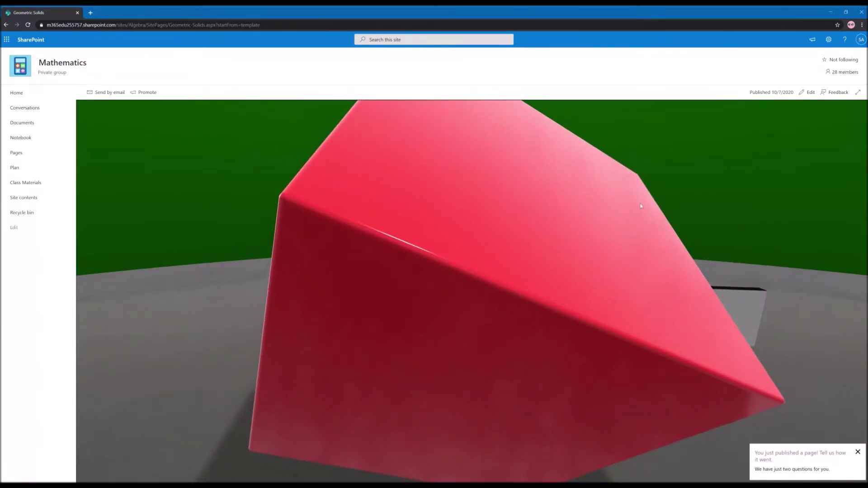
{"action": "left_click", "coordinate": [807, 92]}
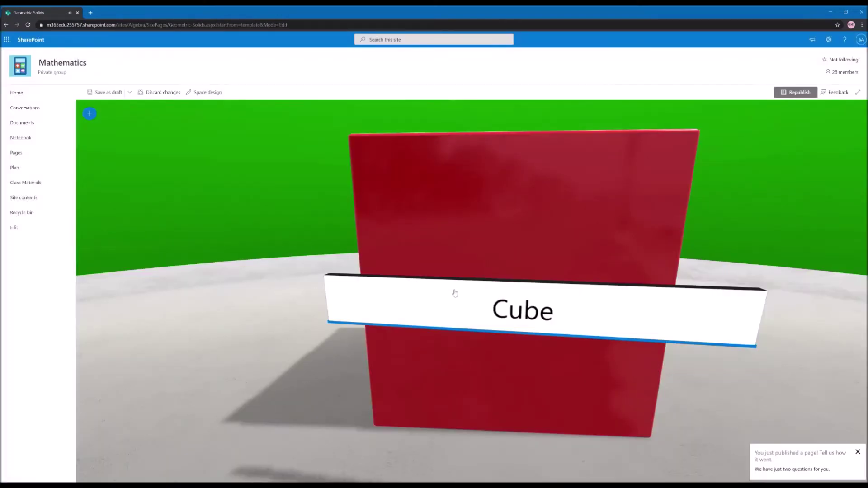
Step: Select the red cube and set its rotation to X 1.0°, Y 0 and Z 0
{"action": "left_click", "coordinate": [857, 452]}
{"action": "left_click", "coordinate": [461, 239]}
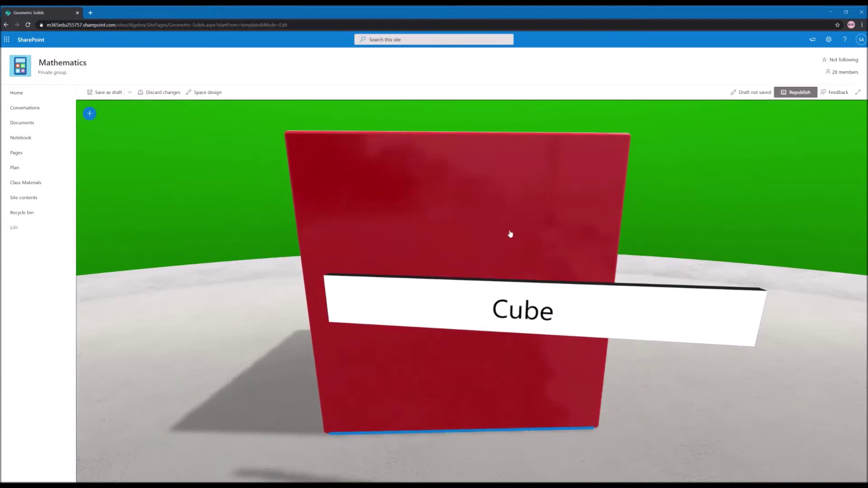
{"action": "left_click_drag", "start_coordinate": [510, 234], "coordinate": [524, 229]}
{"action": "left_click", "coordinate": [469, 211]}
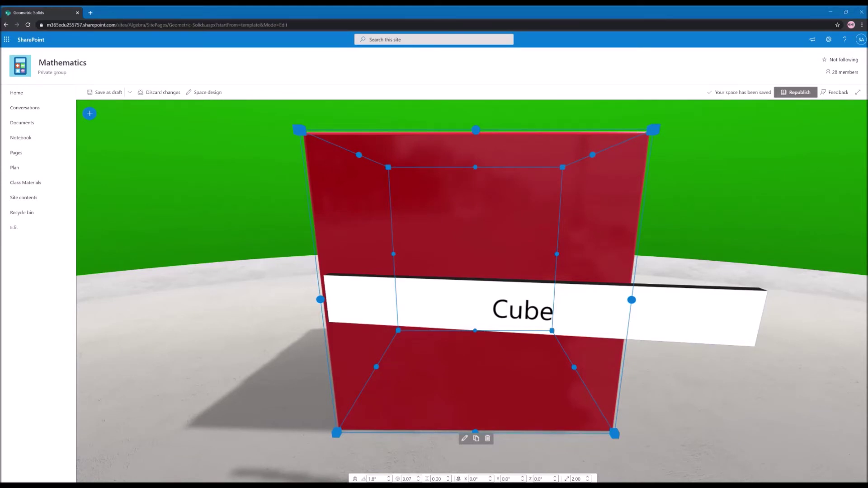
{"action": "left_click", "coordinate": [490, 477]}
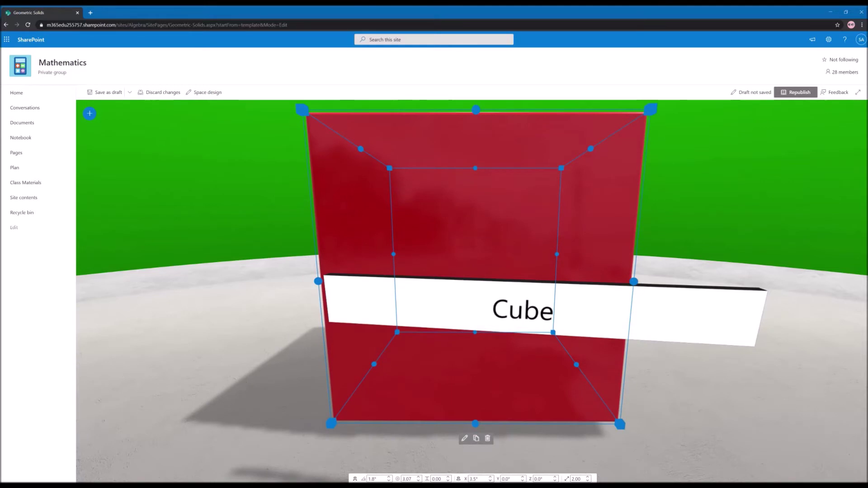
{"action": "left_click", "coordinate": [523, 480]}
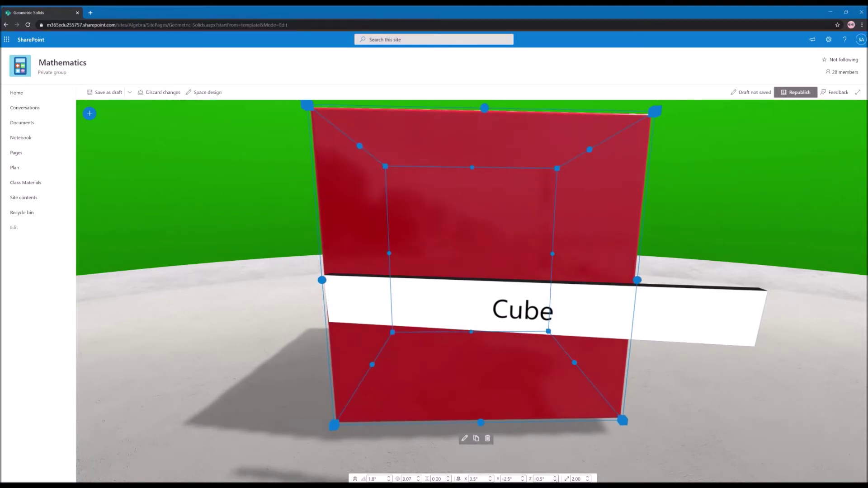
{"action": "left_click", "coordinate": [554, 480]}
{"action": "left_click", "coordinate": [555, 480]}
{"action": "left_click", "coordinate": [555, 477]}
{"action": "left_click", "coordinate": [555, 477]}
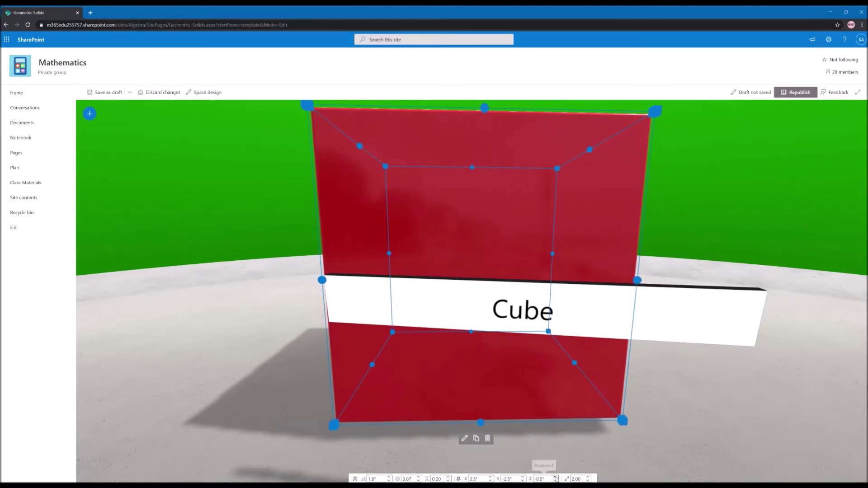
{"action": "left_click", "coordinate": [555, 476]}
{"action": "left_click", "coordinate": [522, 476]}
{"action": "left_click", "coordinate": [523, 476]}
{"action": "left_click", "coordinate": [523, 477]}
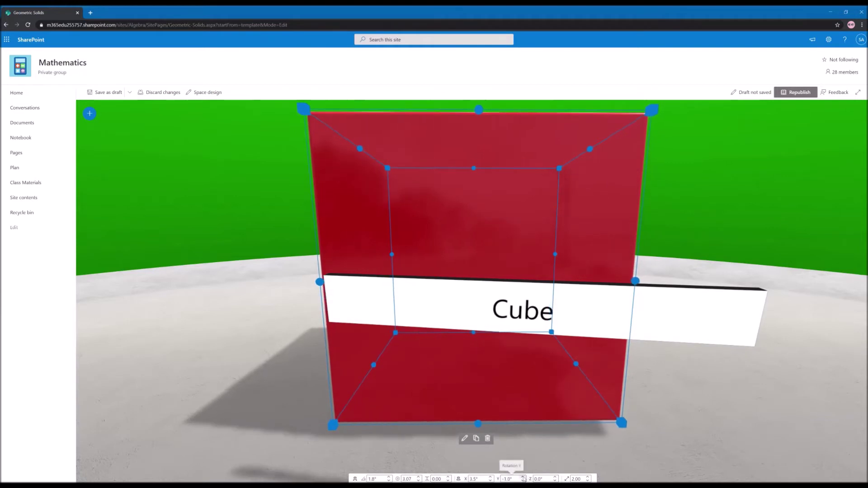
{"action": "left_click", "coordinate": [523, 476]}
{"action": "left_click", "coordinate": [522, 476]}
{"action": "left_click", "coordinate": [490, 477]}
{"action": "left_click", "coordinate": [490, 477]}
{"action": "left_click", "coordinate": [490, 480]}
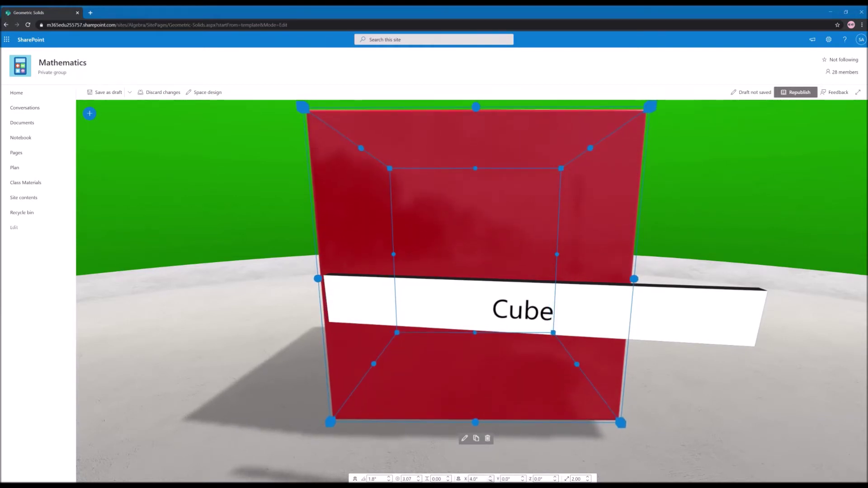
{"action": "left_click", "coordinate": [490, 481]}
{"action": "left_click", "coordinate": [490, 481]}
{"action": "left_click", "coordinate": [490, 481]}
{"action": "left_click", "coordinate": [490, 480]}
{"action": "left_click", "coordinate": [489, 481]}
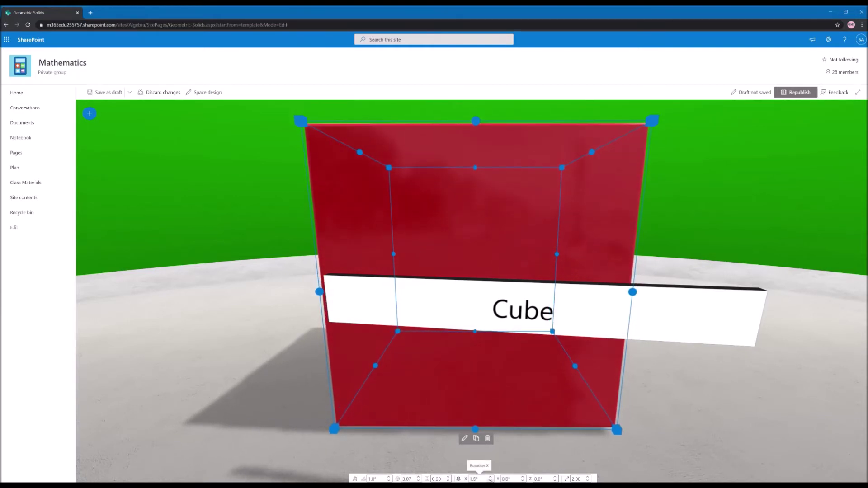
{"action": "left_click", "coordinate": [490, 480]}
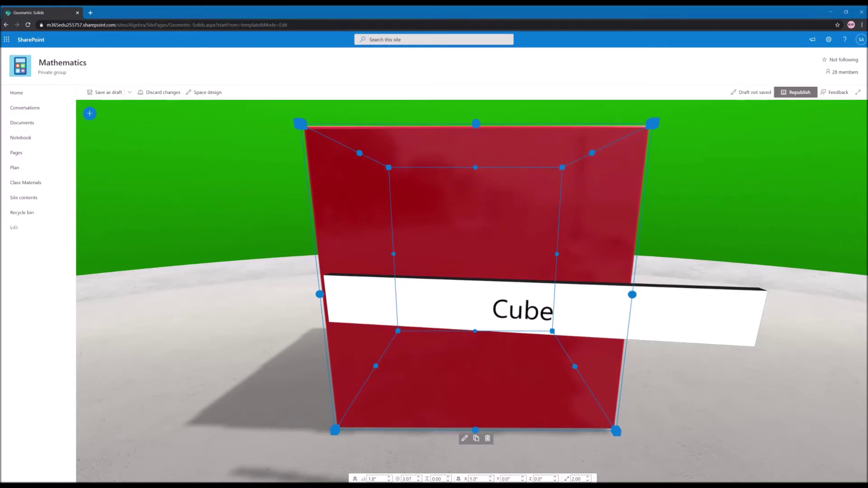
Step: Push the cube back to a distance from the user of 7.00
{"action": "left_click", "coordinate": [418, 481]}
{"action": "left_click", "coordinate": [419, 476]}
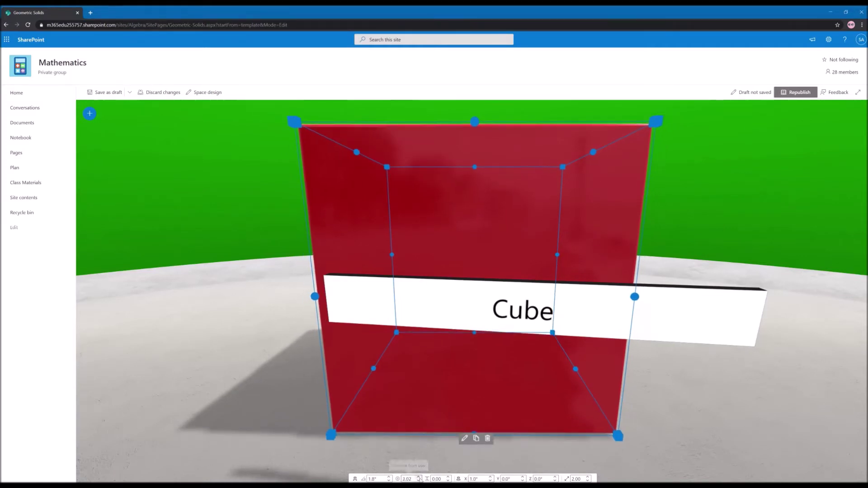
{"action": "left_click", "coordinate": [418, 477]}
{"action": "left_click", "coordinate": [418, 477]}
{"action": "left_click", "coordinate": [418, 476]}
{"action": "left_click", "coordinate": [418, 477]}
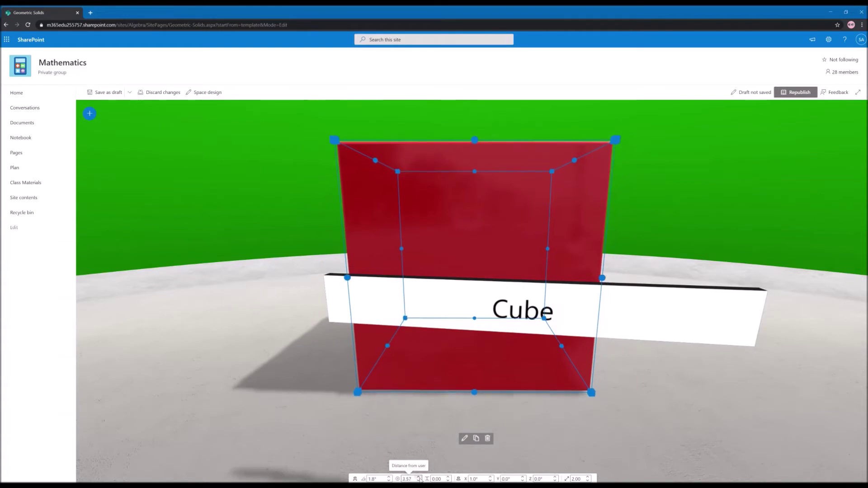
{"action": "left_click", "coordinate": [418, 477]}
{"action": "left_click", "coordinate": [418, 477]}
{"action": "left_click", "coordinate": [418, 477]}
{"action": "left_click", "coordinate": [418, 477]}
{"action": "left_click", "coordinate": [419, 477]}
{"action": "left_click", "coordinate": [418, 477]}
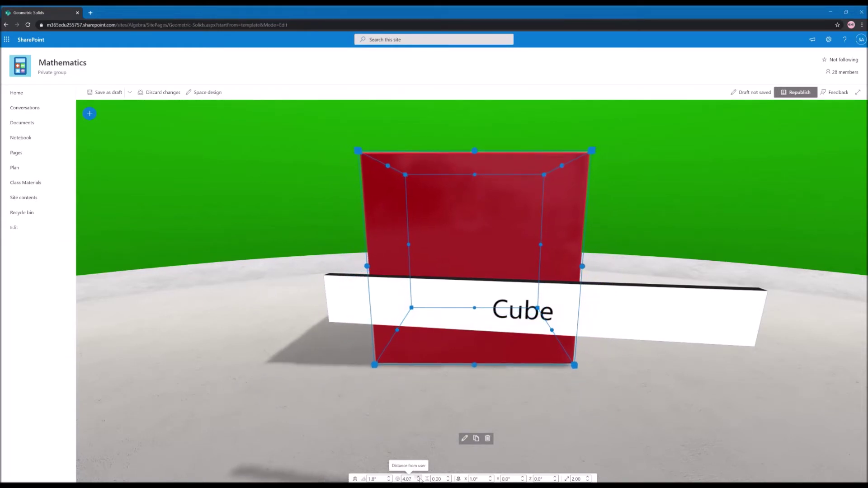
{"action": "left_click", "coordinate": [418, 477]}
{"action": "left_click", "coordinate": [418, 477]}
{"action": "left_click", "coordinate": [418, 477]}
{"action": "left_click", "coordinate": [418, 477]}
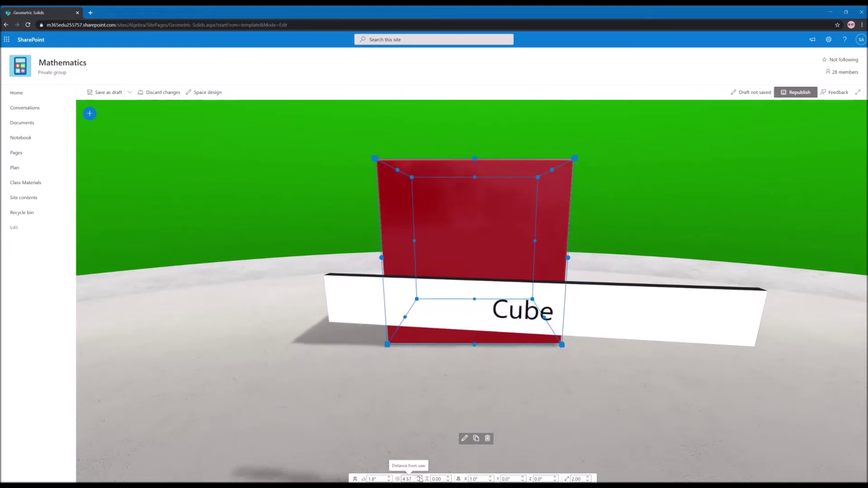
{"action": "left_click", "coordinate": [419, 477]}
{"action": "left_click", "coordinate": [418, 477]}
{"action": "left_click", "coordinate": [418, 477]}
{"action": "left_click", "coordinate": [418, 477]}
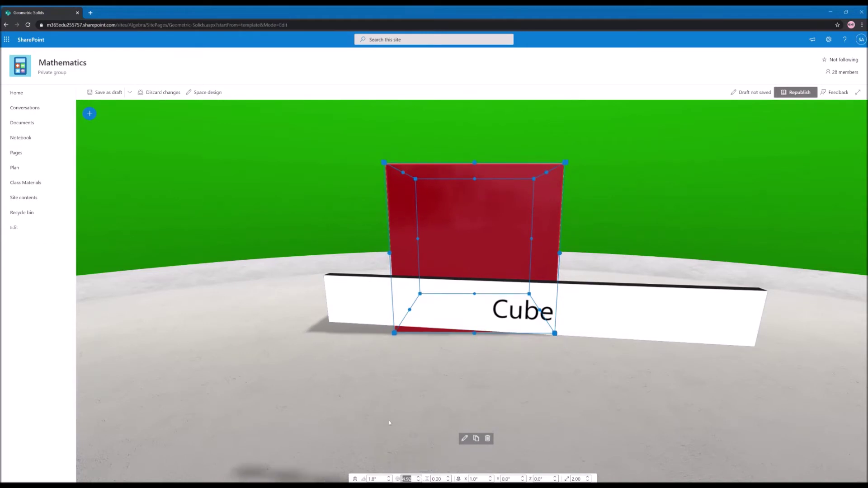
{"action": "type", "text": "7"}
{"action": "key", "text": "Return"}
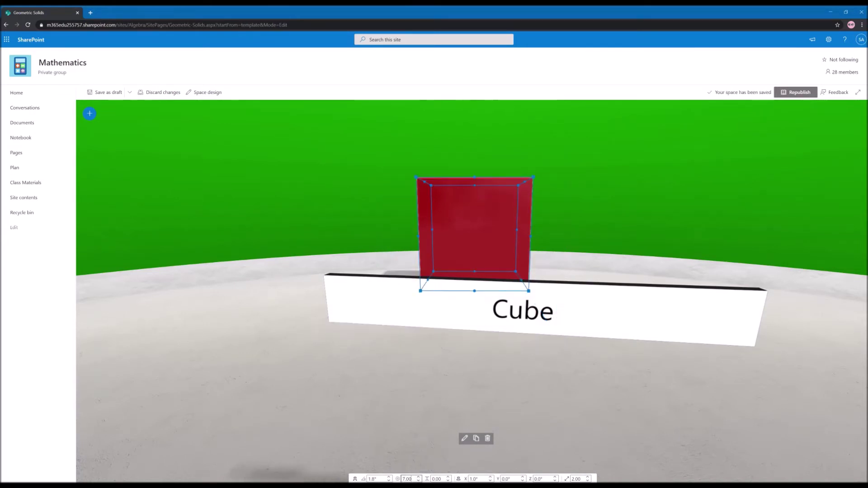
Step: Set the Cube label's distance to 7 and height to 3, then drag it just above the cube
{"action": "left_click", "coordinate": [547, 322]}
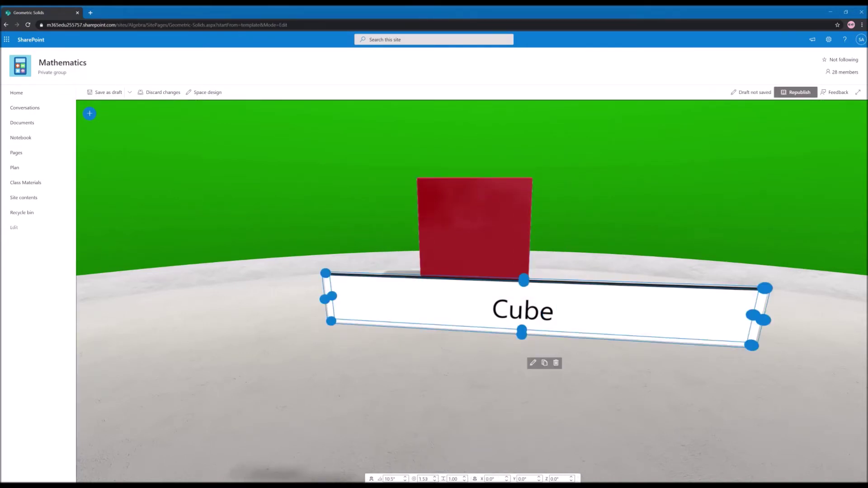
{"action": "left_click", "coordinate": [424, 478]}
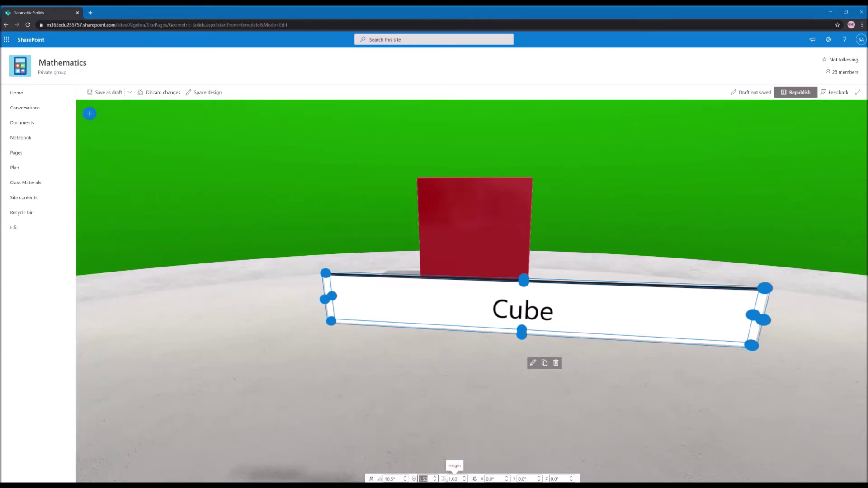
{"action": "type", "text": "7"}
{"action": "key", "text": "Return"}
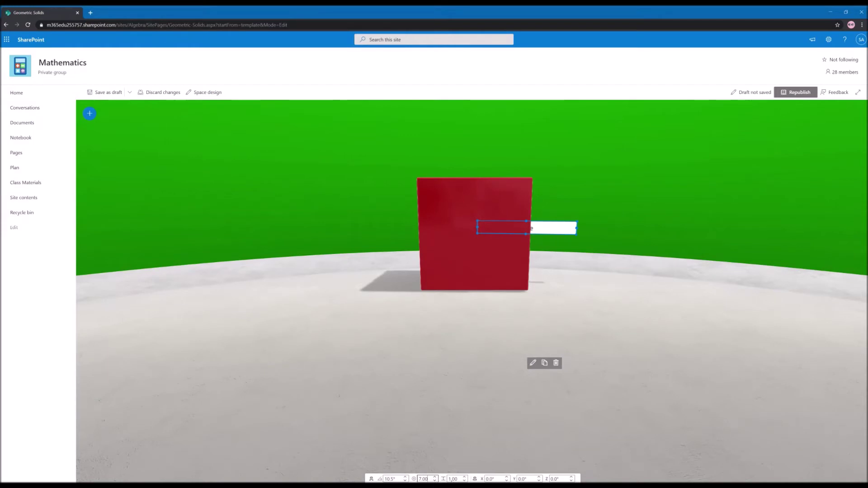
{"action": "left_click", "coordinate": [452, 478]}
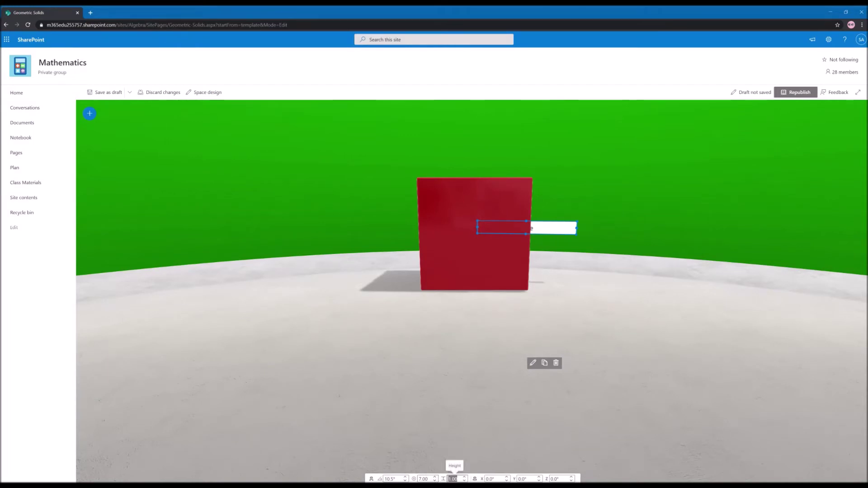
{"action": "type", "text": "3"}
{"action": "key", "text": "Return"}
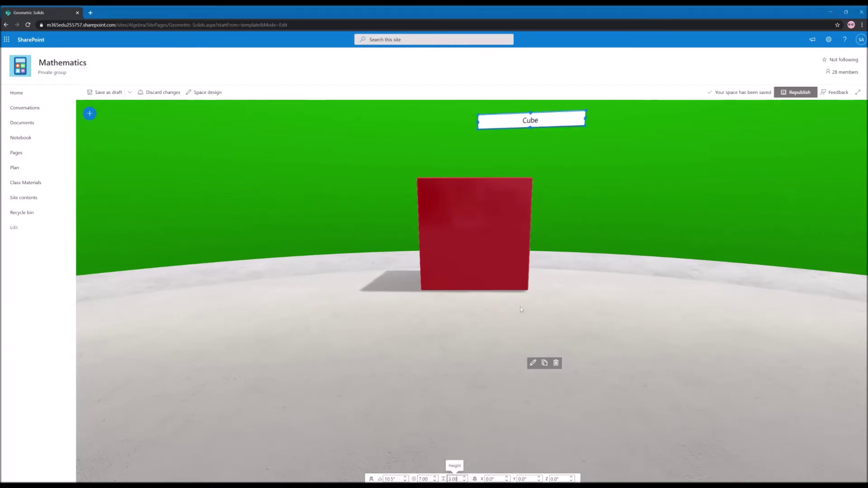
{"action": "left_click_drag", "start_coordinate": [528, 130], "coordinate": [465, 159]}
Step: Republish the space with the label changes and look around the published scene
{"action": "left_click", "coordinate": [791, 95]}
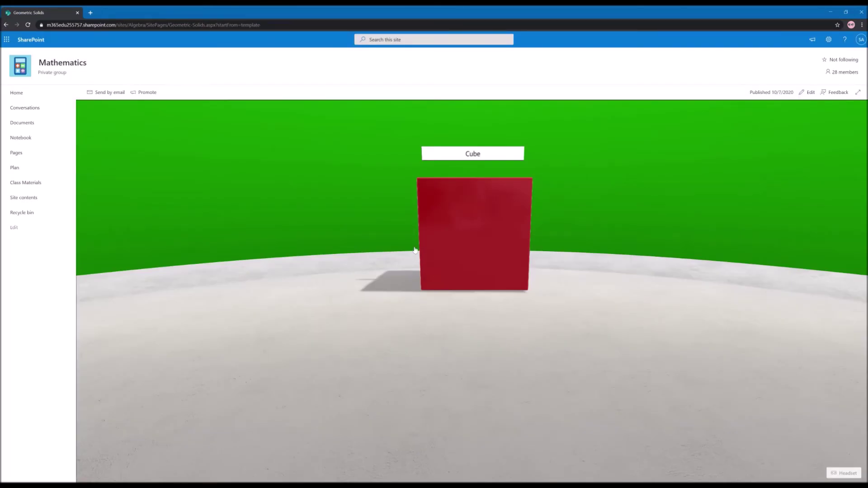
{"action": "left_click_drag", "start_coordinate": [582, 354], "coordinate": [479, 274]}
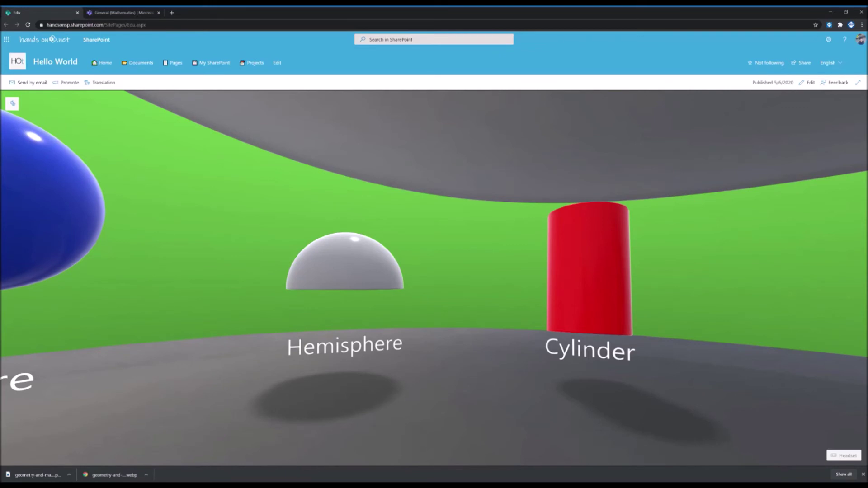
Step: Orbit the Edu space past the cone, pyramid, prisms, cube, sphere, hemisphere and cylinder
{"action": "left_click_drag", "start_coordinate": [505, 284], "coordinate": [230, 248]}
{"action": "left_click_drag", "start_coordinate": [482, 256], "coordinate": [289, 251]}
{"action": "left_click_drag", "start_coordinate": [630, 248], "coordinate": [350, 257]}
{"action": "left_click_drag", "start_coordinate": [652, 248], "coordinate": [335, 246]}
{"action": "left_click_drag", "start_coordinate": [593, 262], "coordinate": [227, 265]}
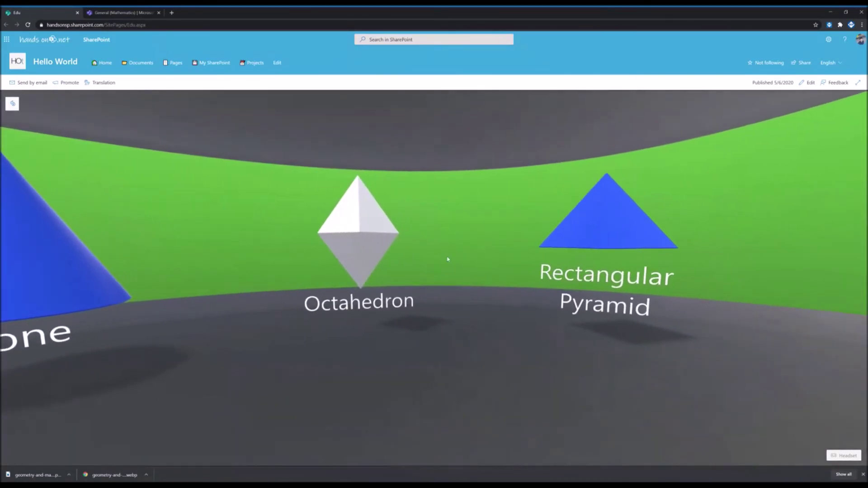
{"action": "left_click_drag", "start_coordinate": [678, 254], "coordinate": [513, 253]}
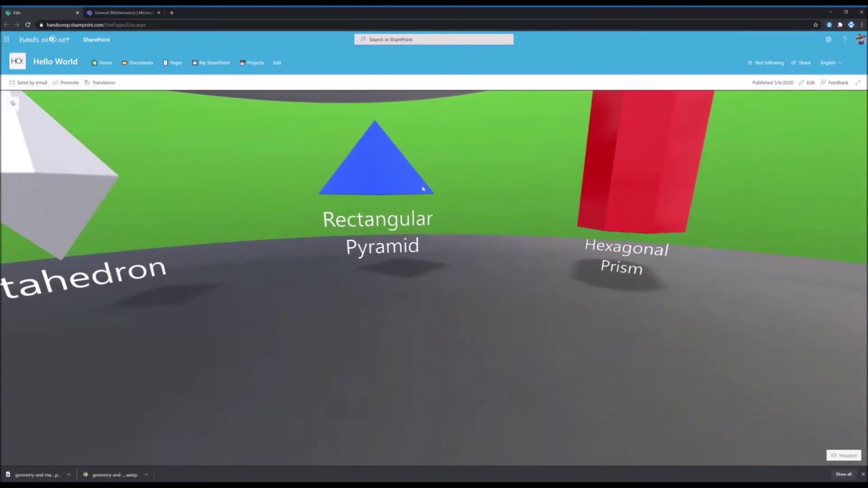
Step: Inspect the Rectangular Pyramid and Hexagonal Prism up close, then select the page's web address
{"action": "left_click", "coordinate": [392, 184]}
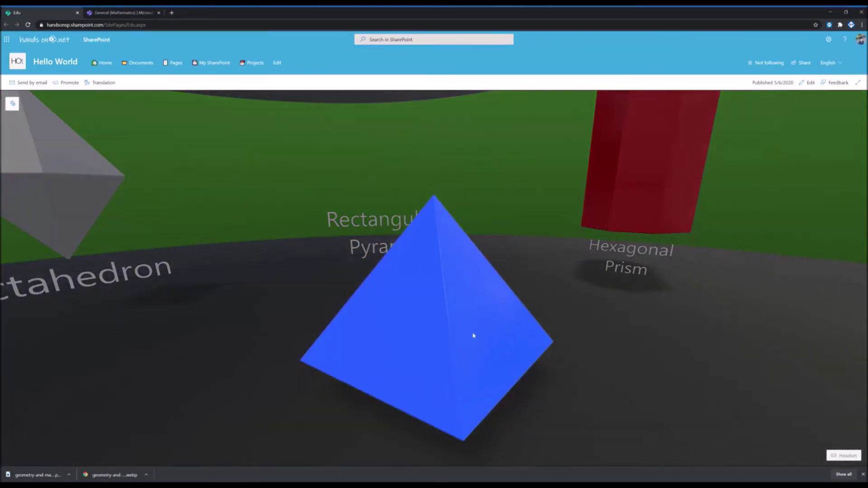
{"action": "left_click_drag", "start_coordinate": [468, 376], "coordinate": [653, 354]}
{"action": "left_click", "coordinate": [652, 354]}
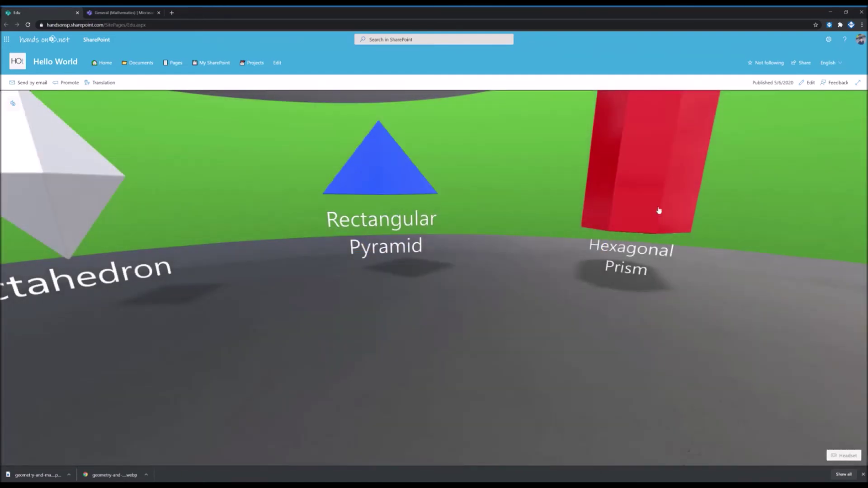
{"action": "left_click", "coordinate": [658, 209]}
{"action": "left_click_drag", "start_coordinate": [467, 180], "coordinate": [718, 325]}
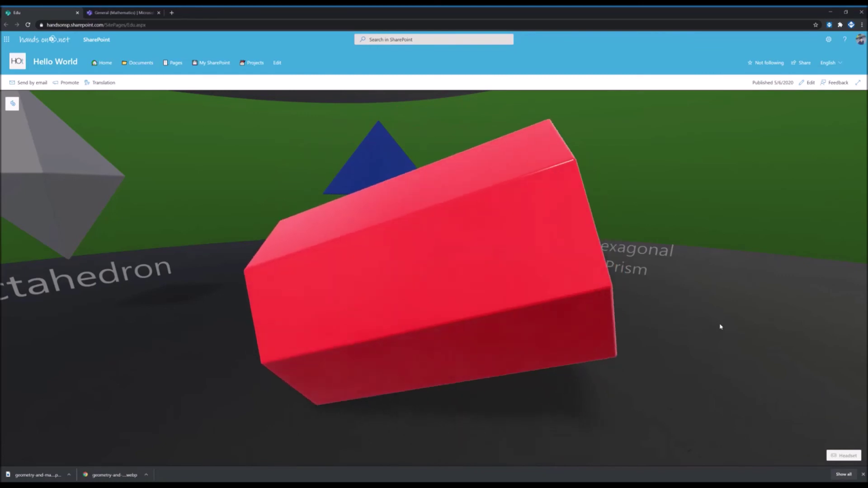
{"action": "left_click", "coordinate": [719, 326]}
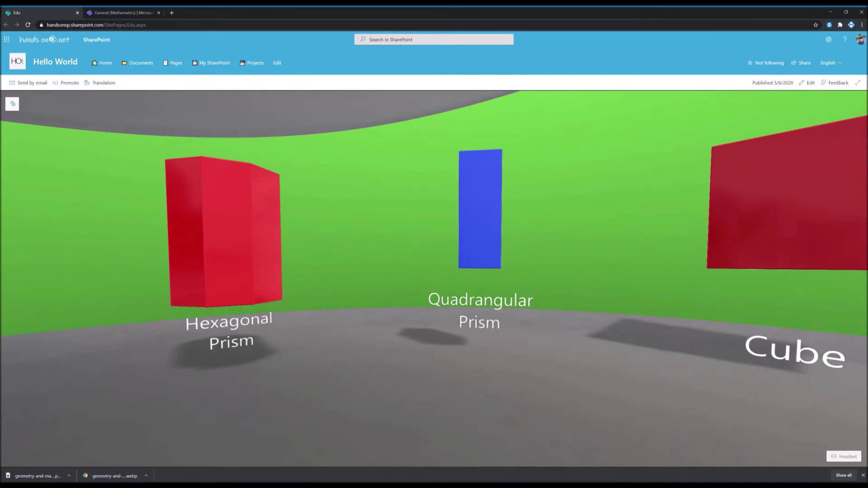
{"action": "left_click", "coordinate": [127, 28]}
{"action": "key", "text": "ctrl+c"}
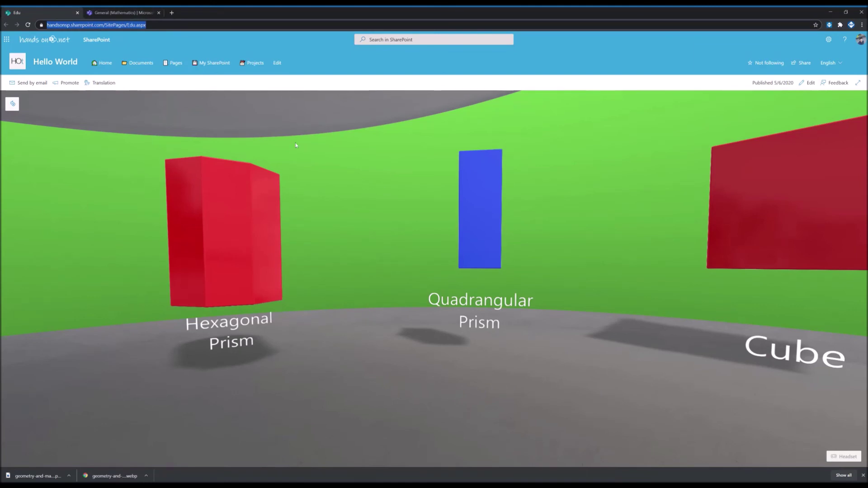
Step: In the Mathematics team's General channel, add a new tab and pick SharePoint from the apps
{"action": "left_click", "coordinate": [131, 14]}
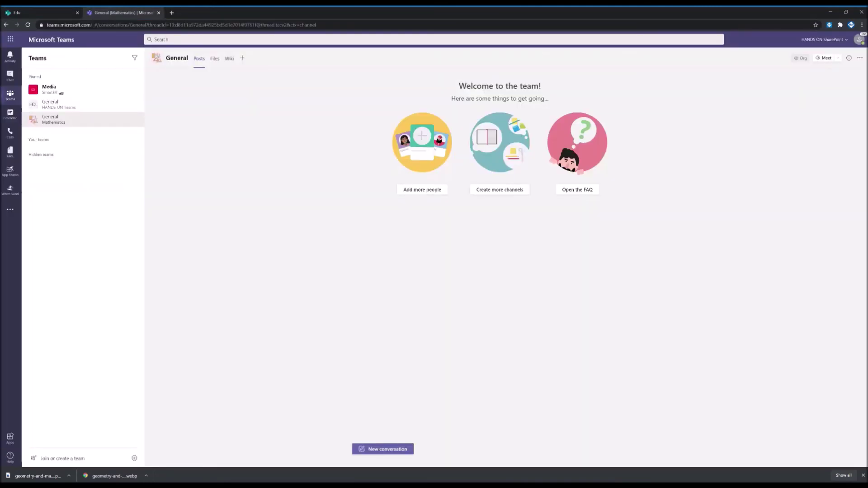
{"action": "left_click", "coordinate": [243, 59]}
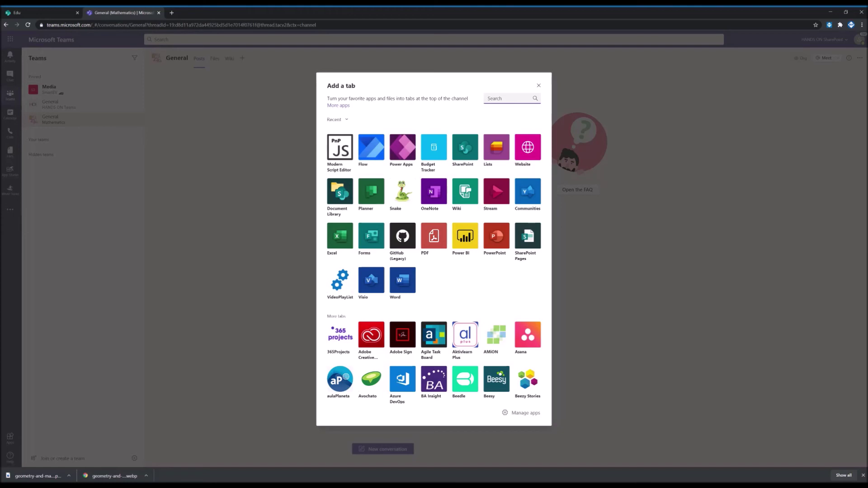
{"action": "type", "text": "sha"}
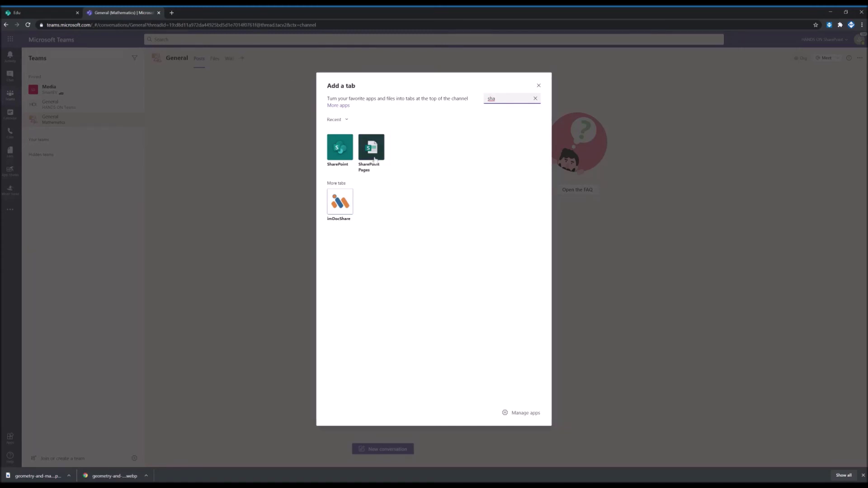
{"action": "left_click", "coordinate": [340, 155]}
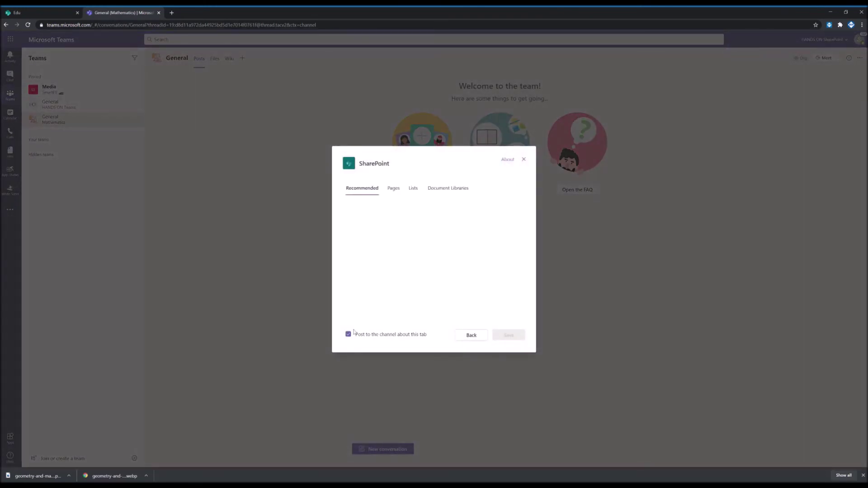
Step: Link the Edu.aspx page from any SharePoint site as the tab, without posting to the channel, and save
{"action": "left_click", "coordinate": [347, 337]}
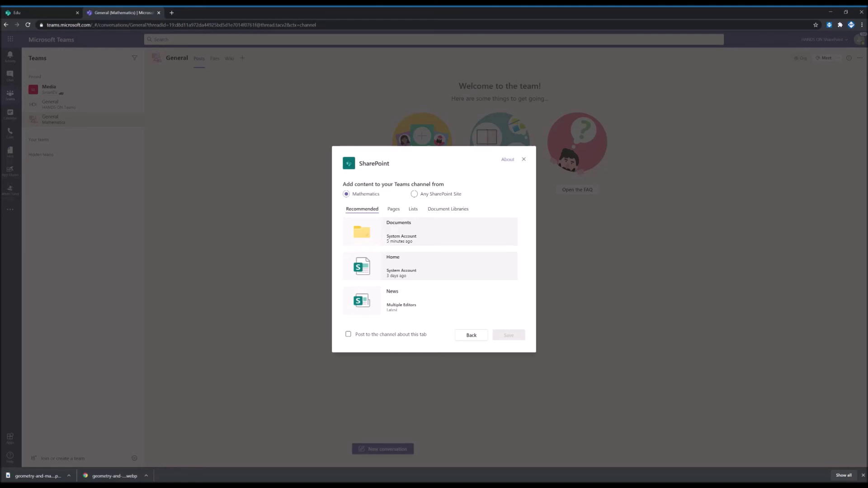
{"action": "left_click", "coordinate": [429, 196]}
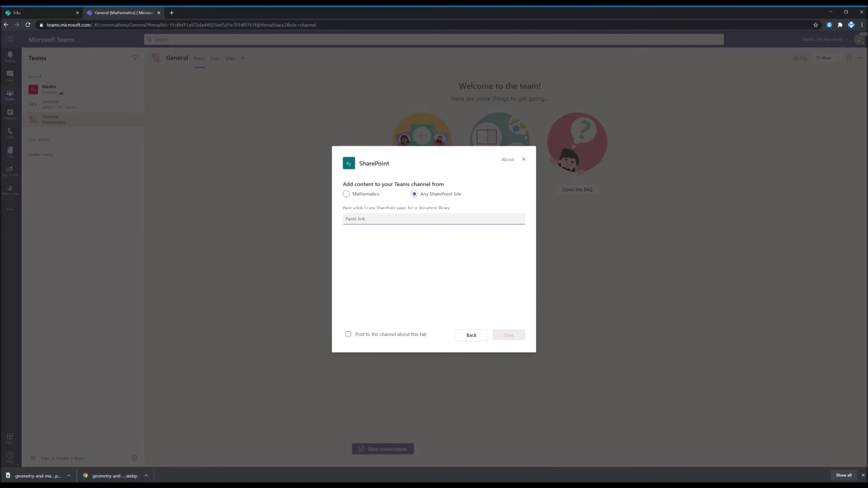
{"action": "key", "text": "ctrl+v"}
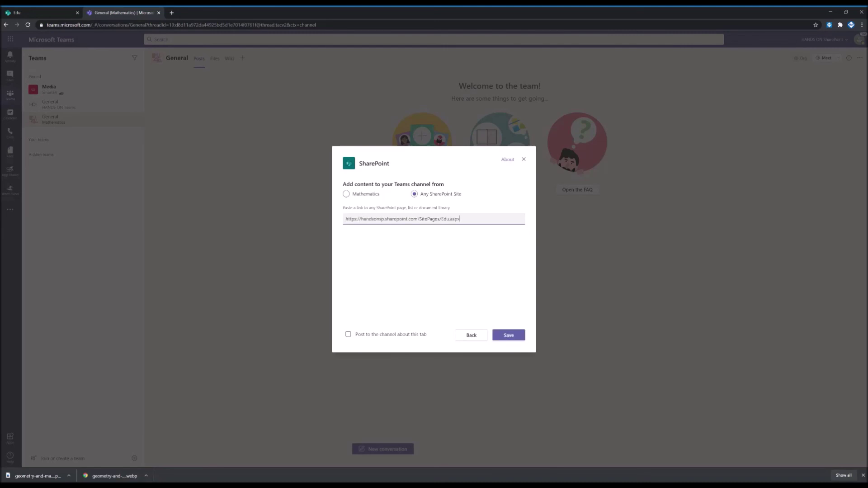
{"action": "left_click", "coordinate": [512, 336]}
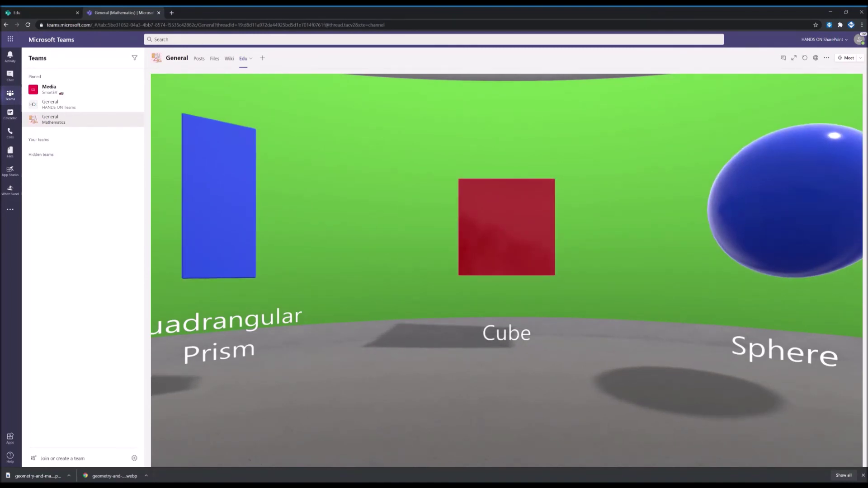
{"action": "key", "text": "Right"}
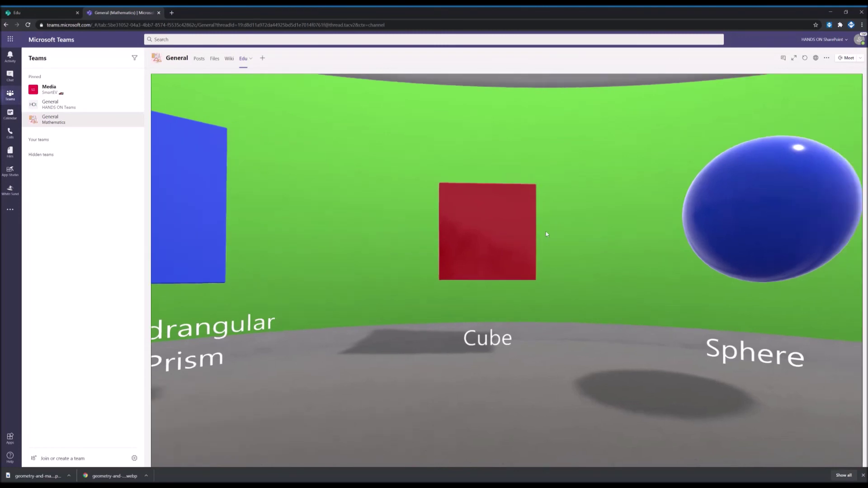
{"action": "key", "text": "Right"}
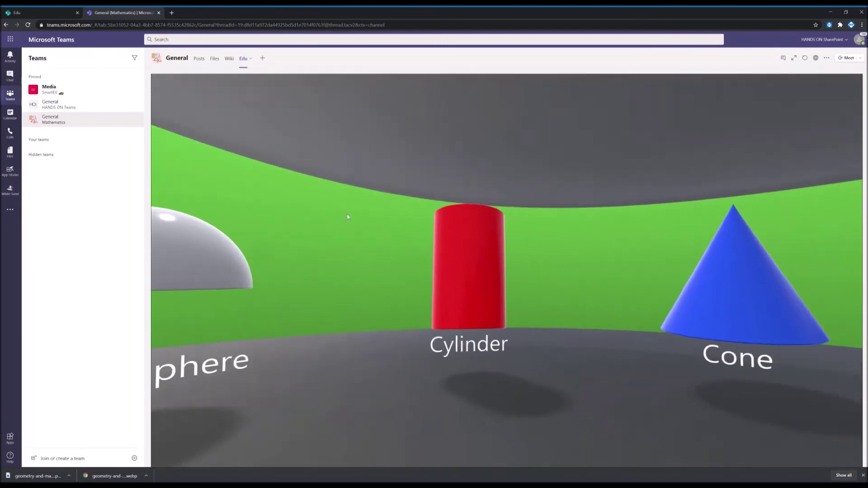
{"action": "left_click", "coordinate": [515, 262]}
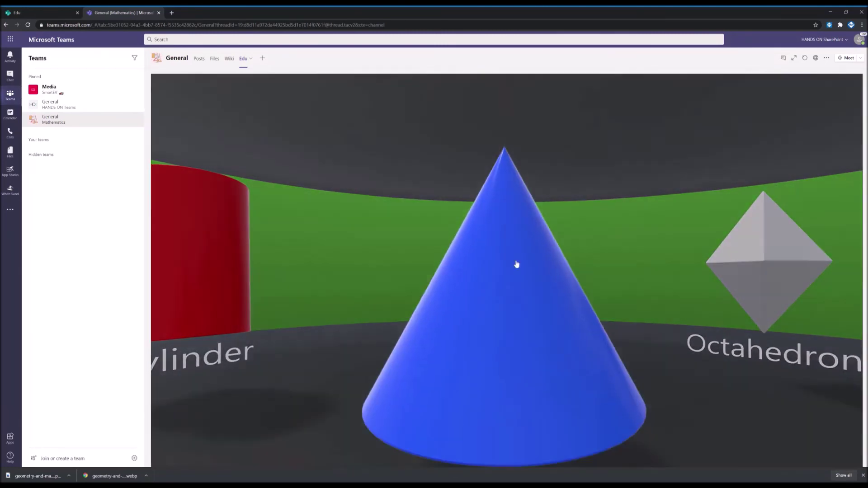
{"action": "left_click_drag", "start_coordinate": [498, 294], "coordinate": [529, 282]}
{"action": "left_click", "coordinate": [265, 316]}
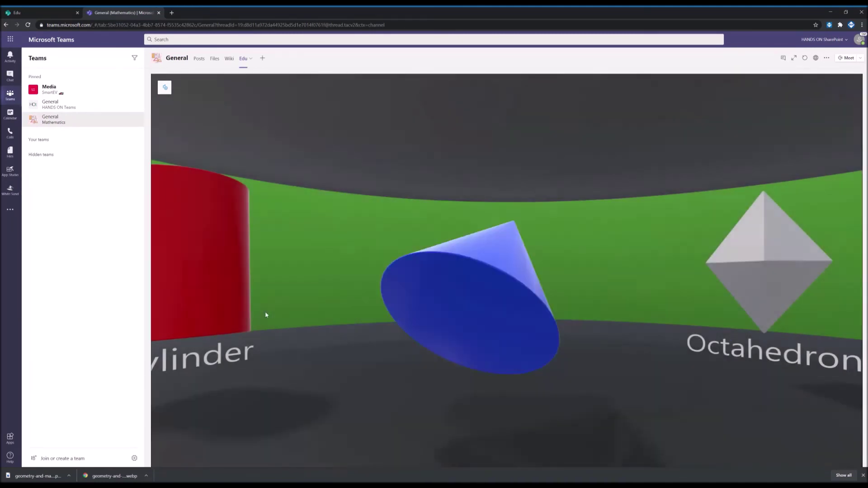
{"action": "left_click_drag", "start_coordinate": [473, 329], "coordinate": [369, 312]}
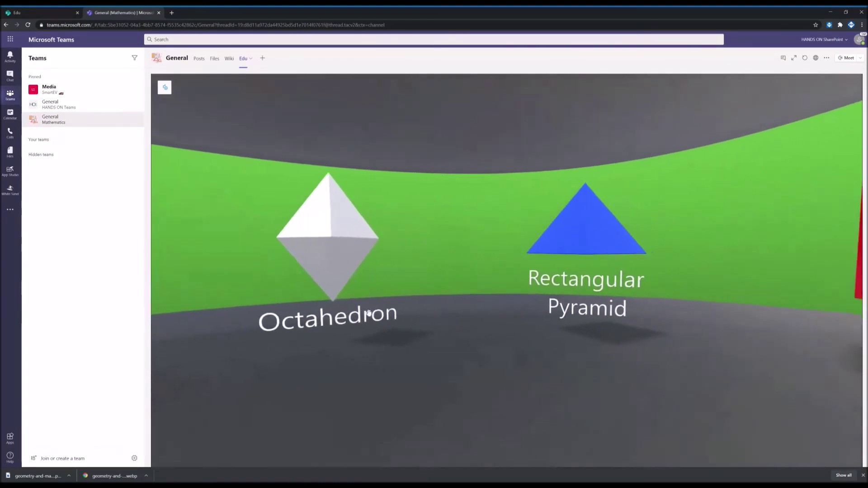